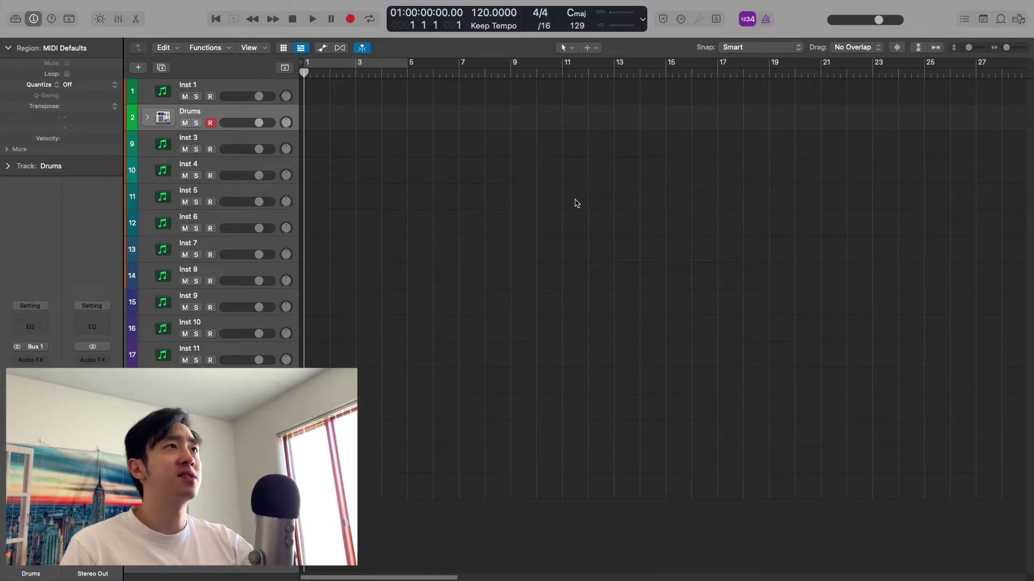
Expand the Drums stack, select the Kick track, and open its Maschine 2 instrument window.
{"action": "left_click", "coordinate": [148, 117]}
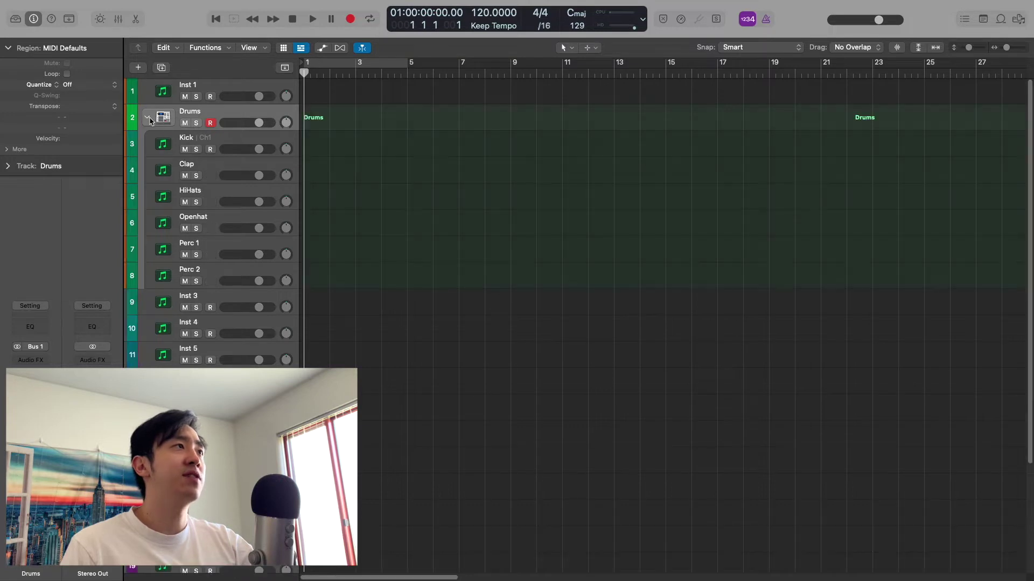
{"action": "left_click", "coordinate": [200, 144]}
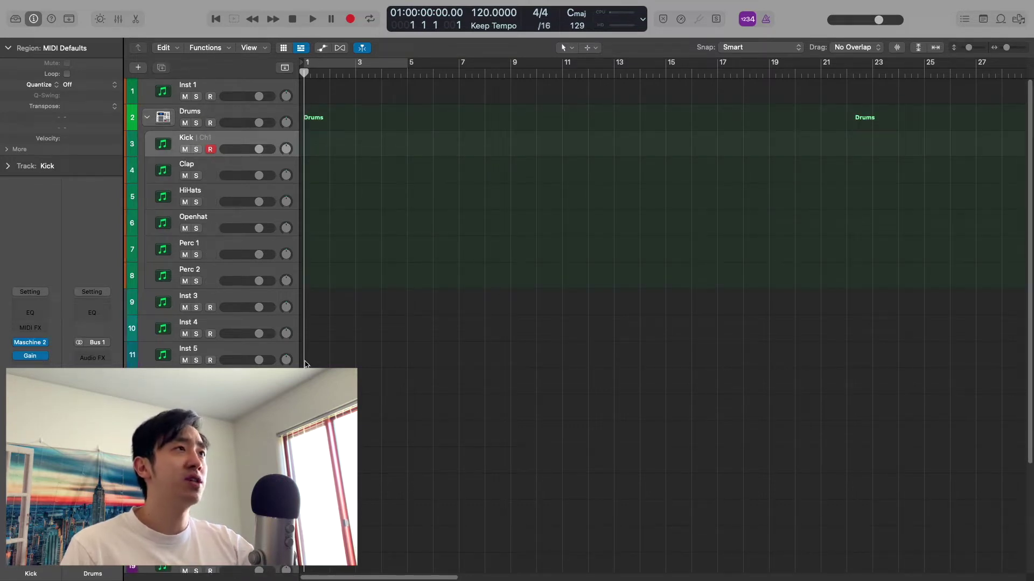
{"action": "left_click", "coordinate": [31, 343]}
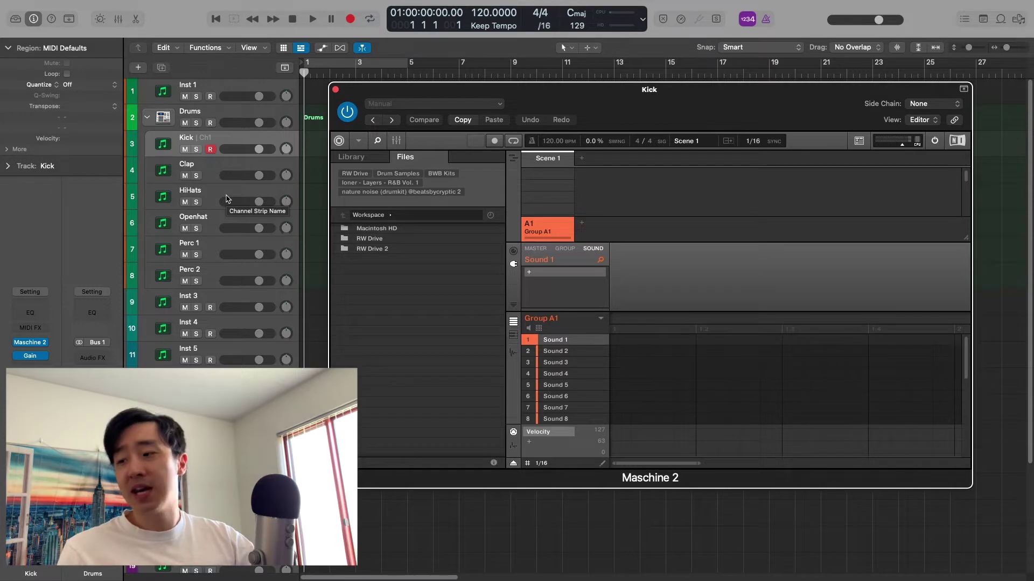
Browse BWB Kits > BWB - The Wave Vol. 9 and load CLAP (3).wav onto Sound 2.
{"action": "left_click", "coordinate": [441, 174]}
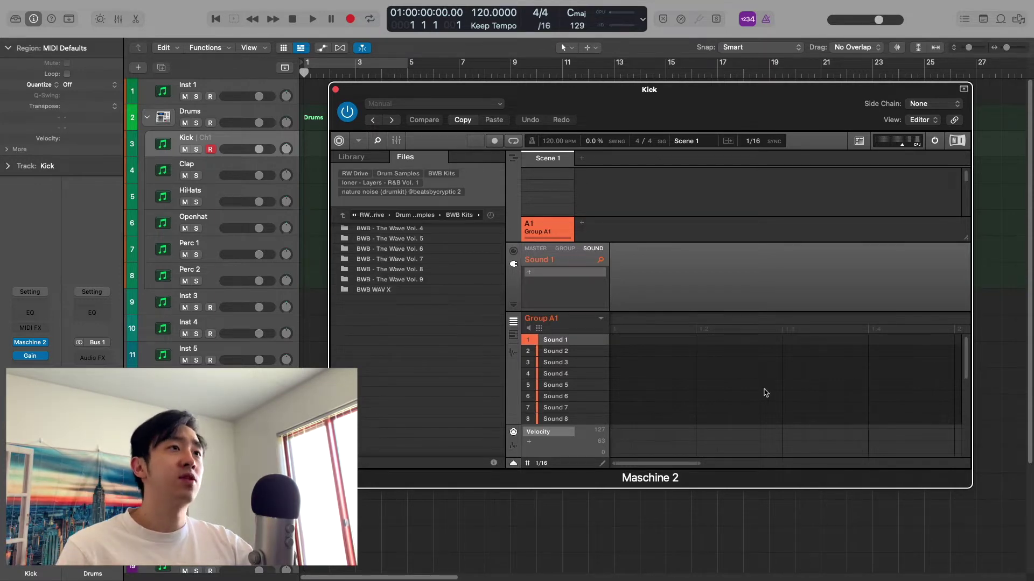
{"action": "double_click", "coordinate": [392, 281]}
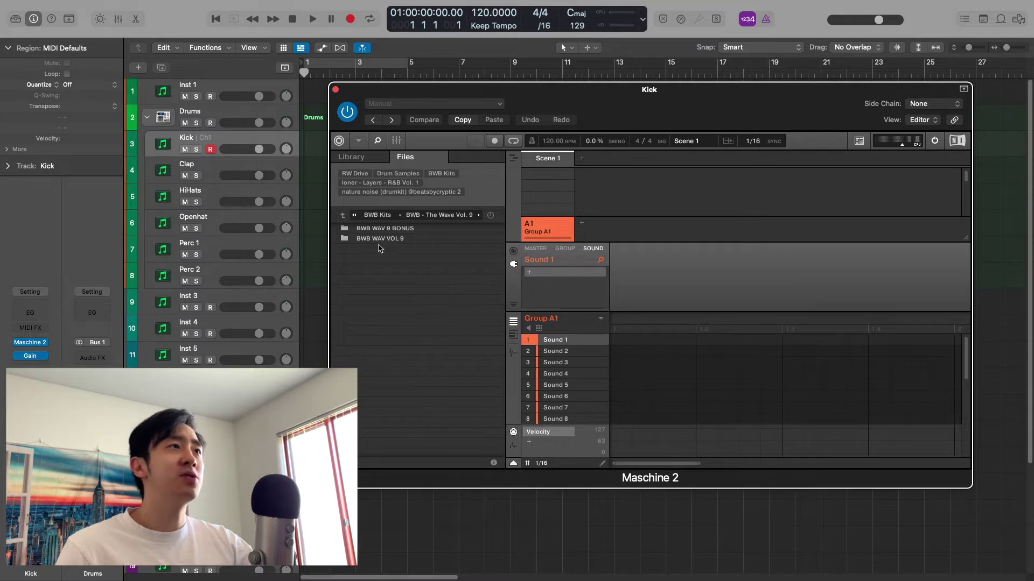
{"action": "left_click_drag", "start_coordinate": [395, 249], "coordinate": [554, 351]}
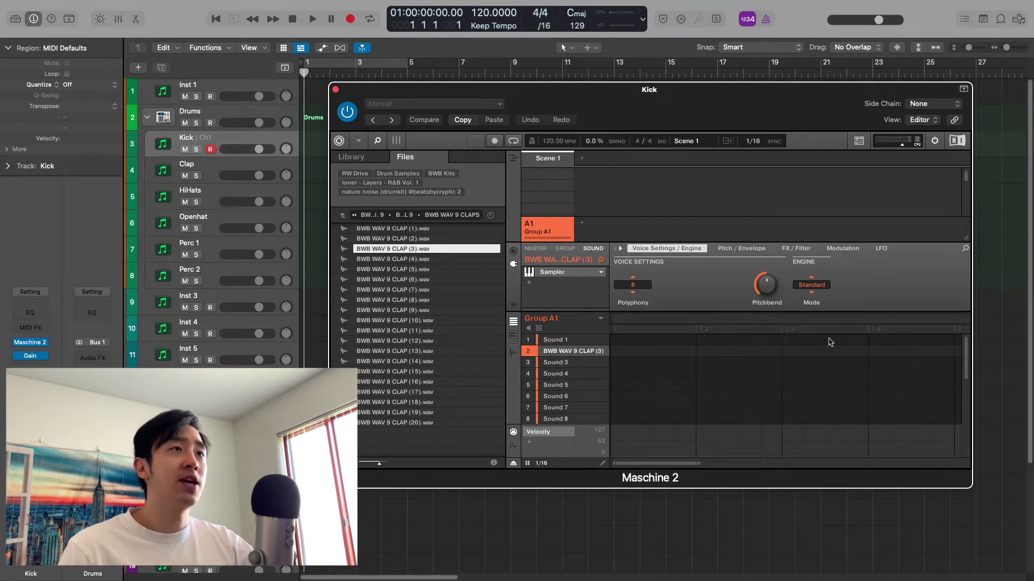
Add clap hits on beats 2 and 4, then drag Pattern 1 onto Logic's Kick track.
{"action": "left_click", "coordinate": [711, 355]}
{"action": "left_click", "coordinate": [881, 355]}
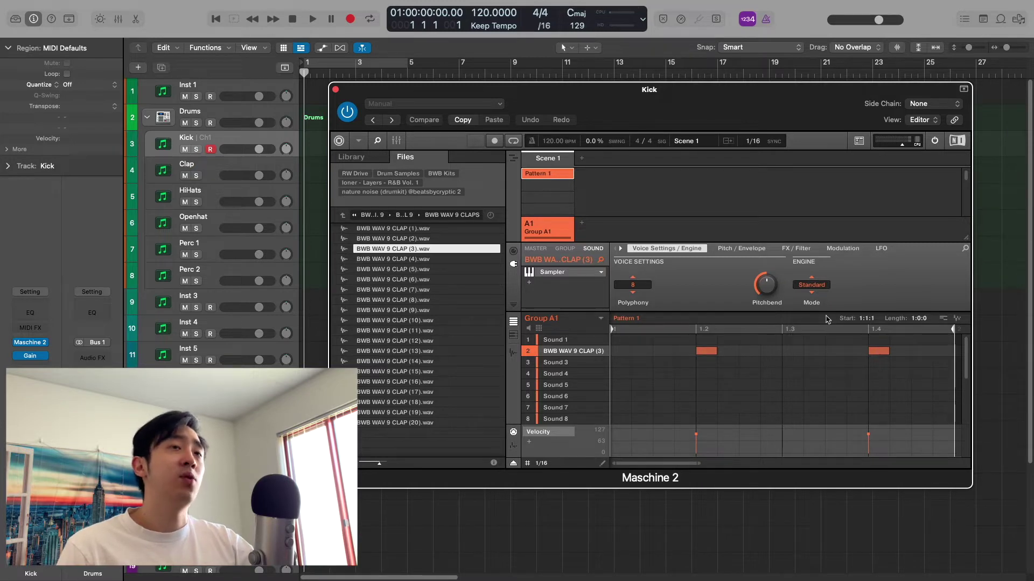
{"action": "left_click_drag", "start_coordinate": [943, 324], "coordinate": [307, 152]}
Drop the pattern, close Maschine, delete the Group regions, and audition the clap pattern.
{"action": "left_click", "coordinate": [550, 175]}
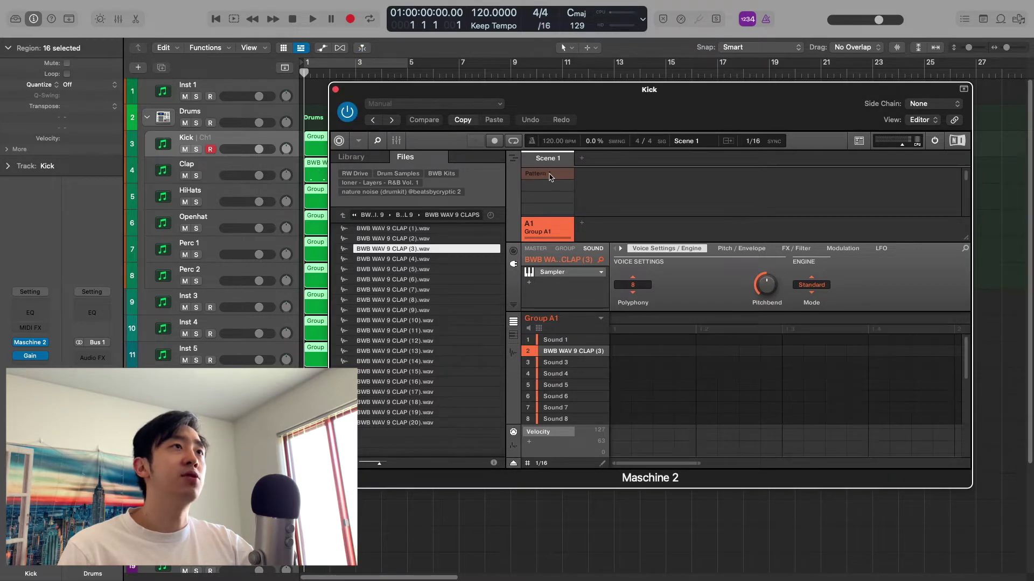
{"action": "left_click", "coordinate": [335, 89]}
{"action": "left_click", "coordinate": [318, 144]}
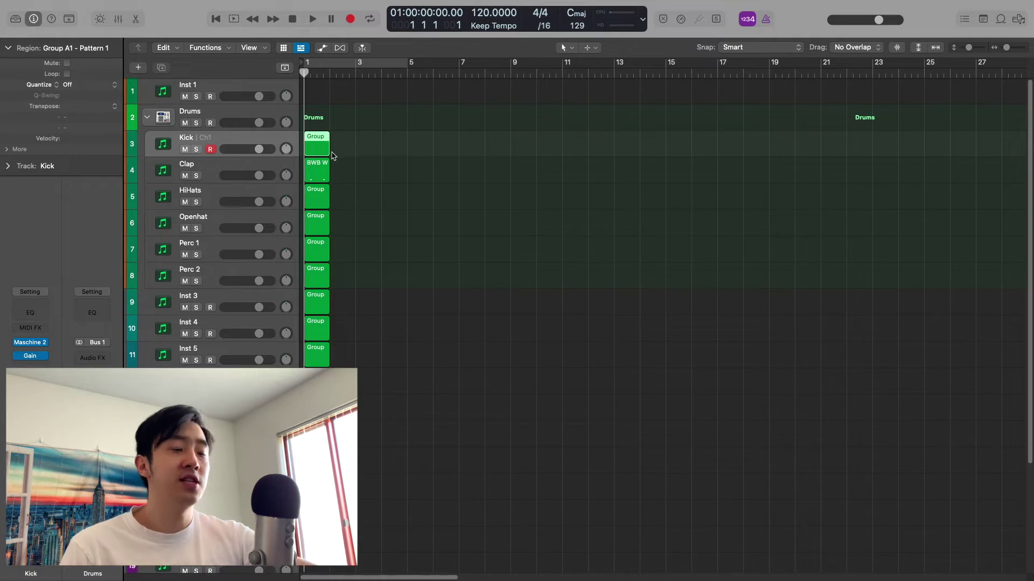
{"action": "key", "text": "Delete"}
{"action": "left_click_drag", "start_coordinate": [338, 198], "coordinate": [323, 554]}
{"action": "key", "text": "Delete"}
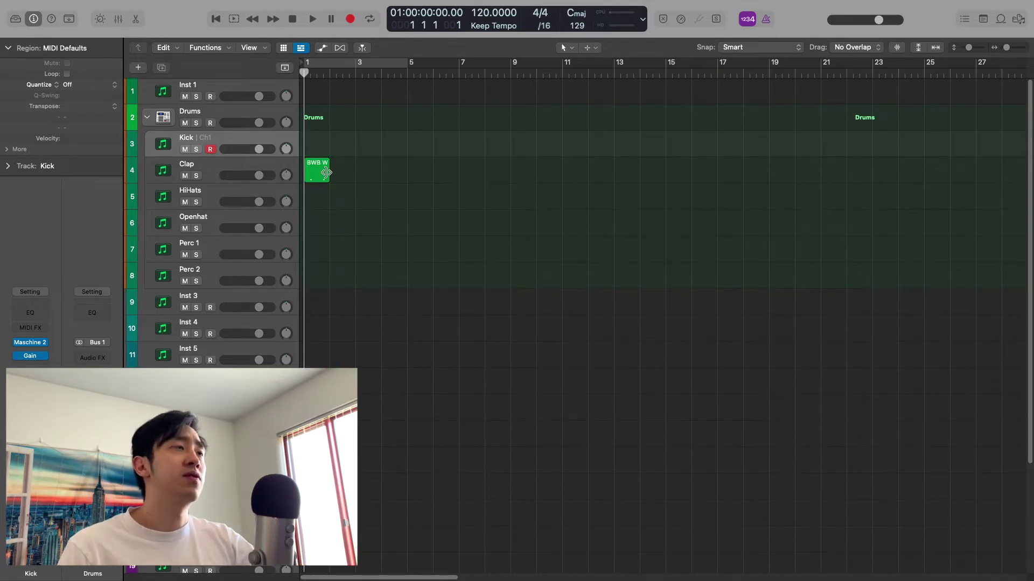
{"action": "key", "text": "space"}
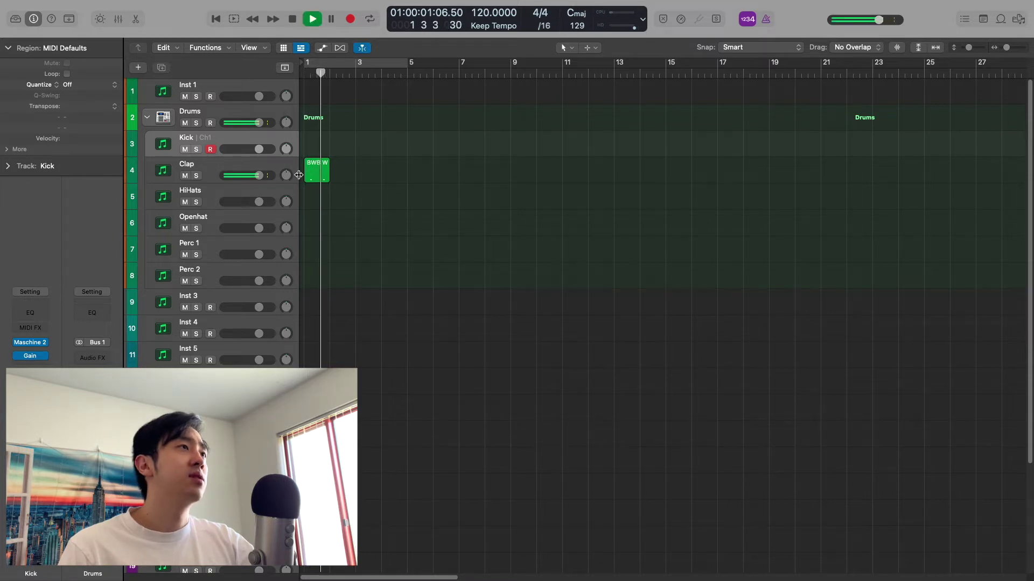
{"action": "key", "text": "space"}
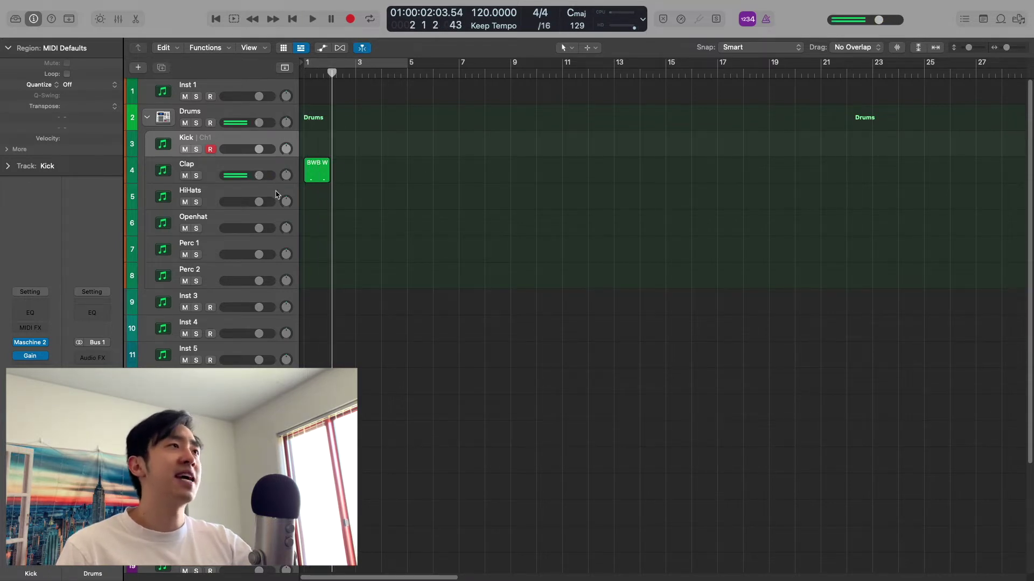
Repeat the clap region out to bar 5, join it into one region, then delete it.
{"action": "scroll", "coordinate": [338, 173], "scroll_direction": "up", "scroll_amount": 3}
{"action": "scroll", "coordinate": [338, 174], "scroll_direction": "left", "scroll_amount": 2}
{"action": "mouse_move", "coordinate": [344, 177]}
{"action": "left_mouse_down"}
{"action": "mouse_move", "coordinate": [465, 180]}
{"action": "mouse_move", "coordinate": [349, 180]}
{"action": "left_mouse_up"}
{"action": "key", "text": "super+r"}
{"action": "key", "text": "super+r"}
{"action": "key", "text": "super+r"}
{"action": "key", "text": "super+j"}
{"action": "left_click", "coordinate": [531, 218]}
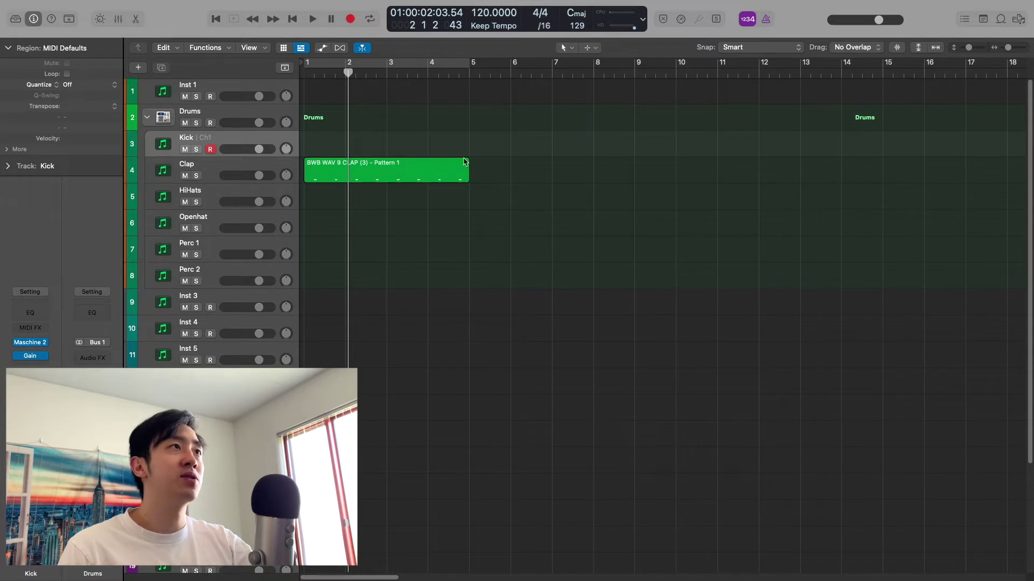
{"action": "left_click", "coordinate": [394, 181]}
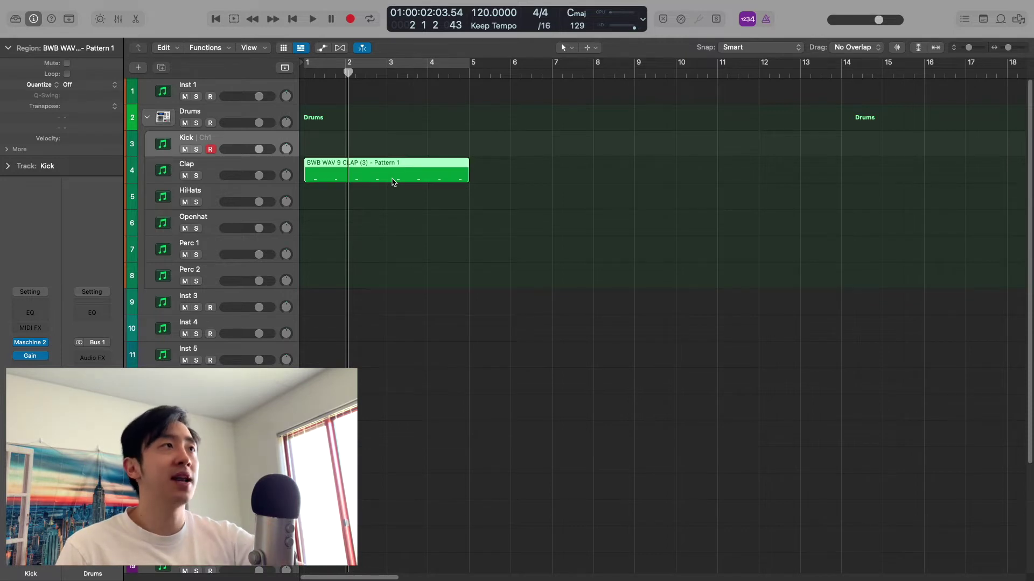
{"action": "key", "text": "Delete"}
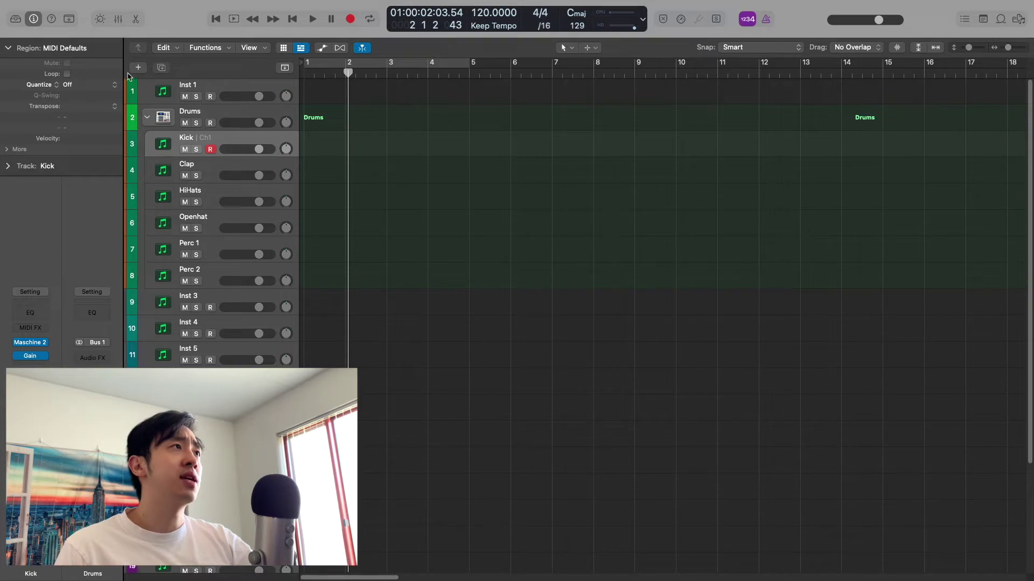
In the Mixer, add an Aux 7 channel fed by Maschine outputs 13-14.
{"action": "left_click", "coordinate": [118, 19]}
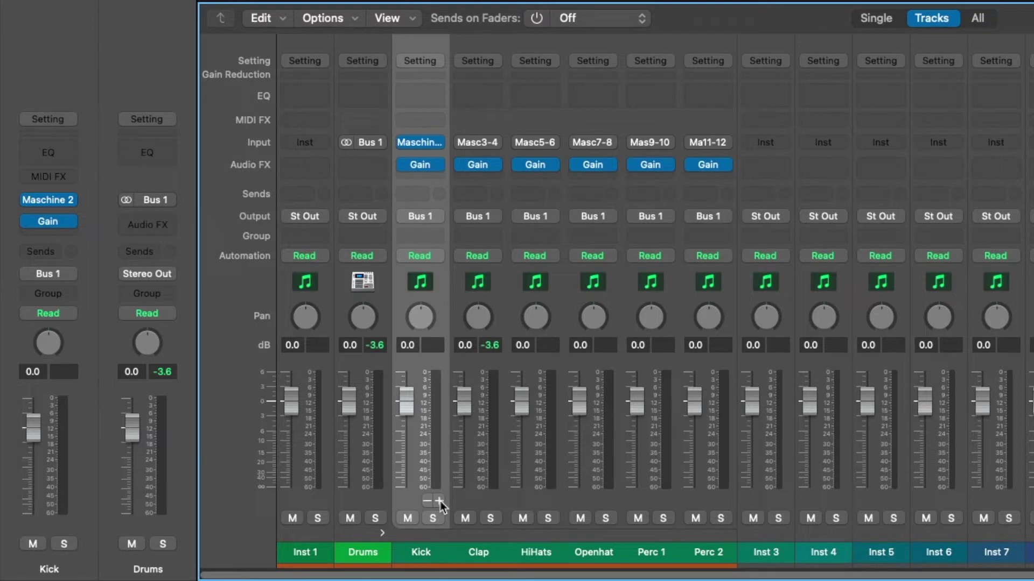
{"action": "left_click", "coordinate": [439, 501]}
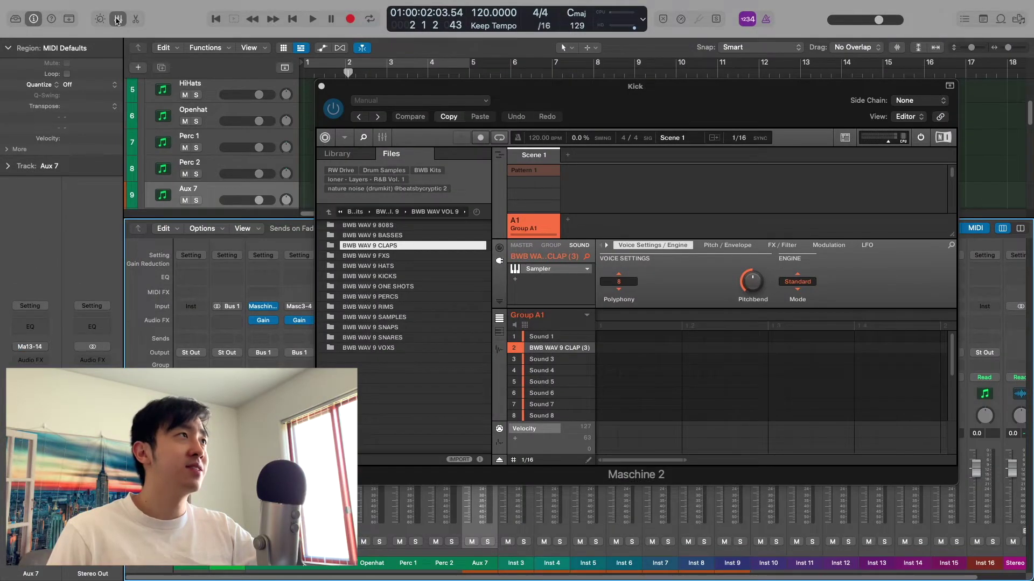
Close the Mixer, select Maschine's Sound 7, and set its MIDI input channel to 7.
{"action": "key", "text": "x"}
{"action": "scroll", "coordinate": [212, 222], "scroll_direction": "up", "scroll_amount": 2}
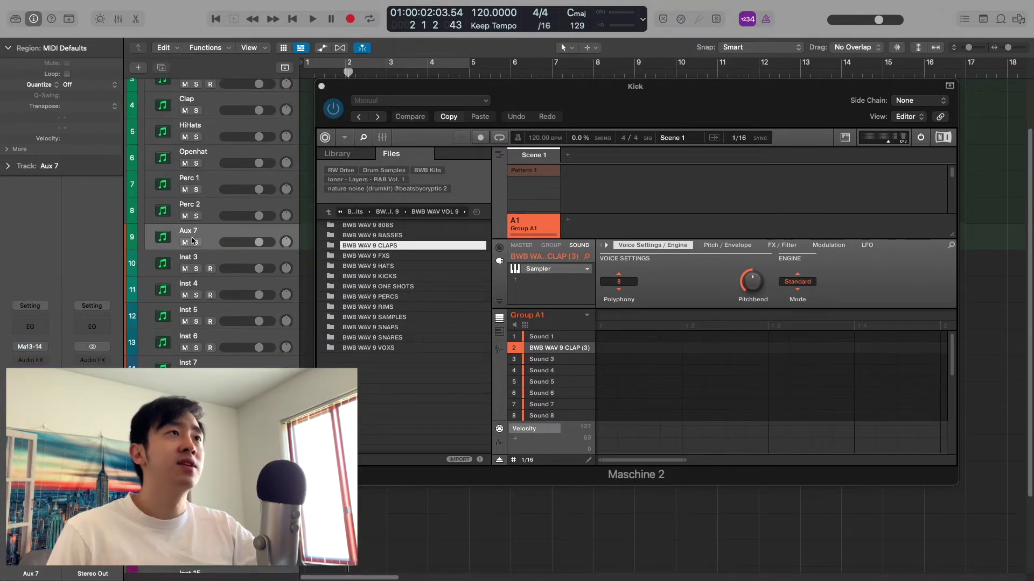
{"action": "left_click", "coordinate": [541, 404]}
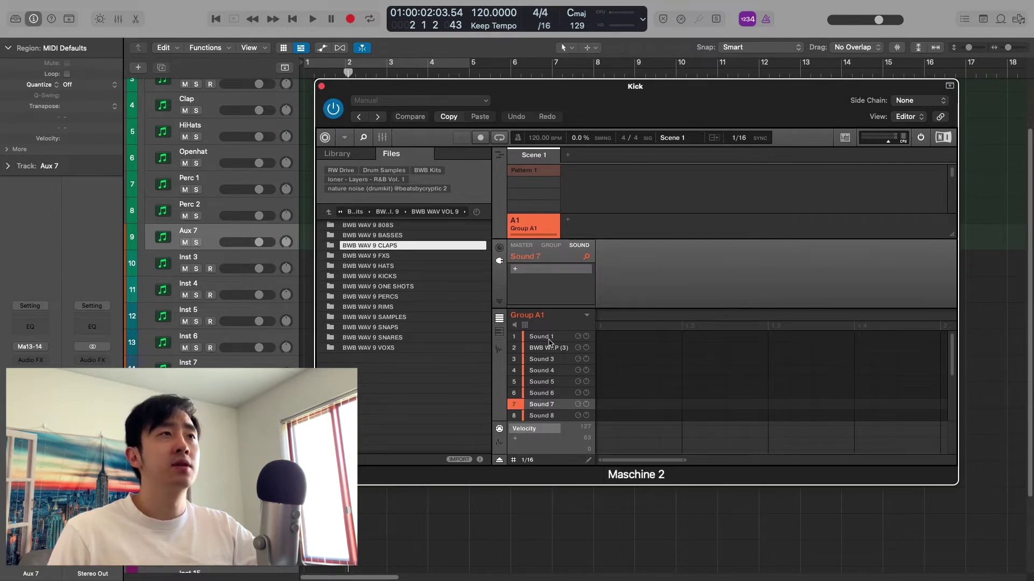
{"action": "left_click", "coordinate": [499, 250]}
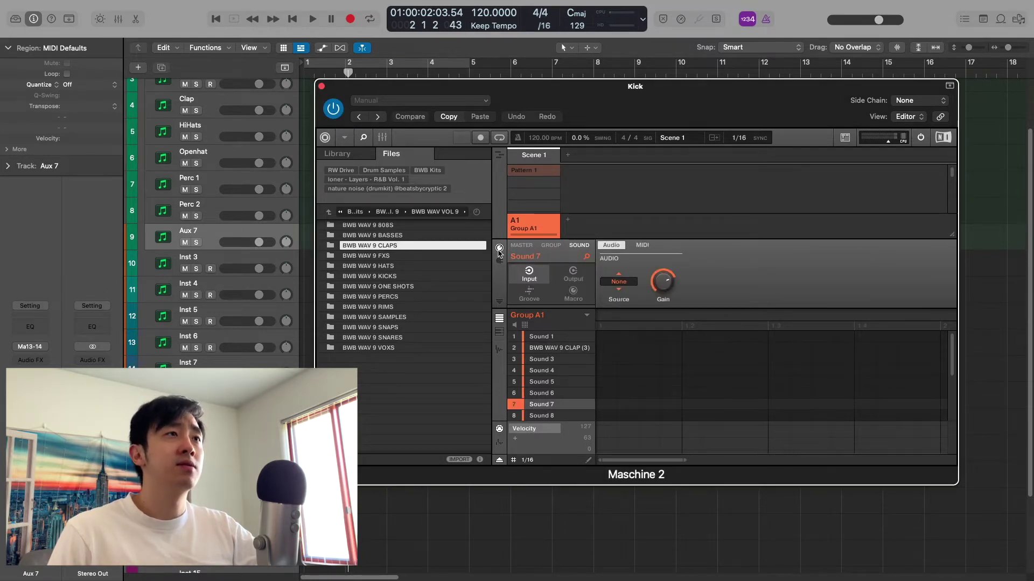
{"action": "left_click", "coordinate": [643, 245]}
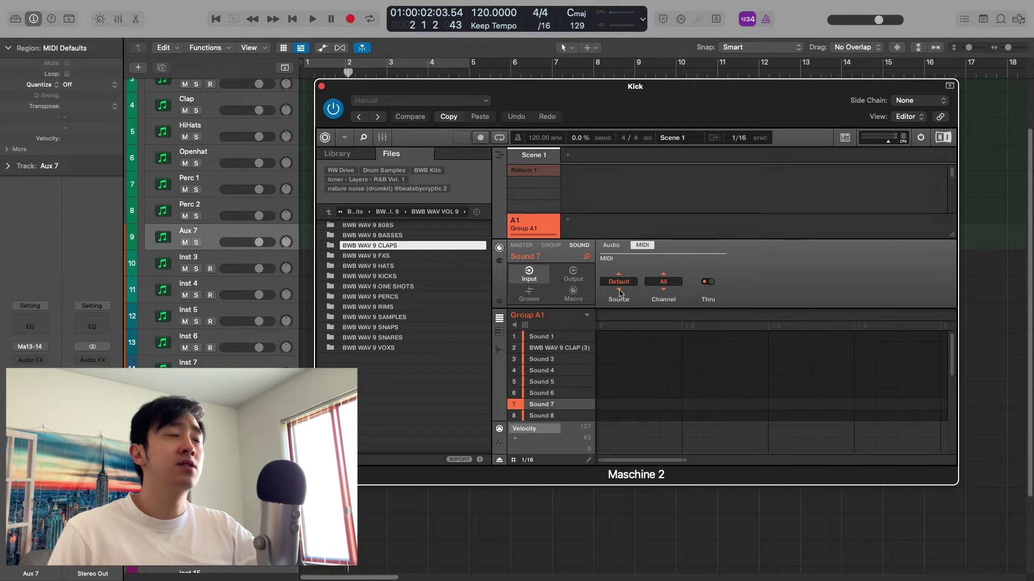
{"action": "left_click", "coordinate": [665, 282]}
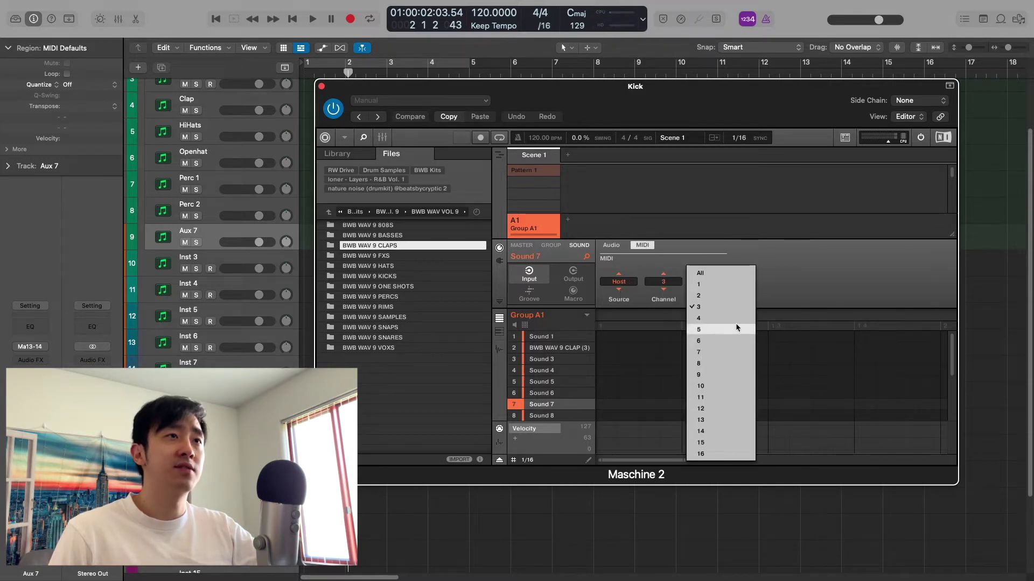
{"action": "left_click", "coordinate": [714, 352]}
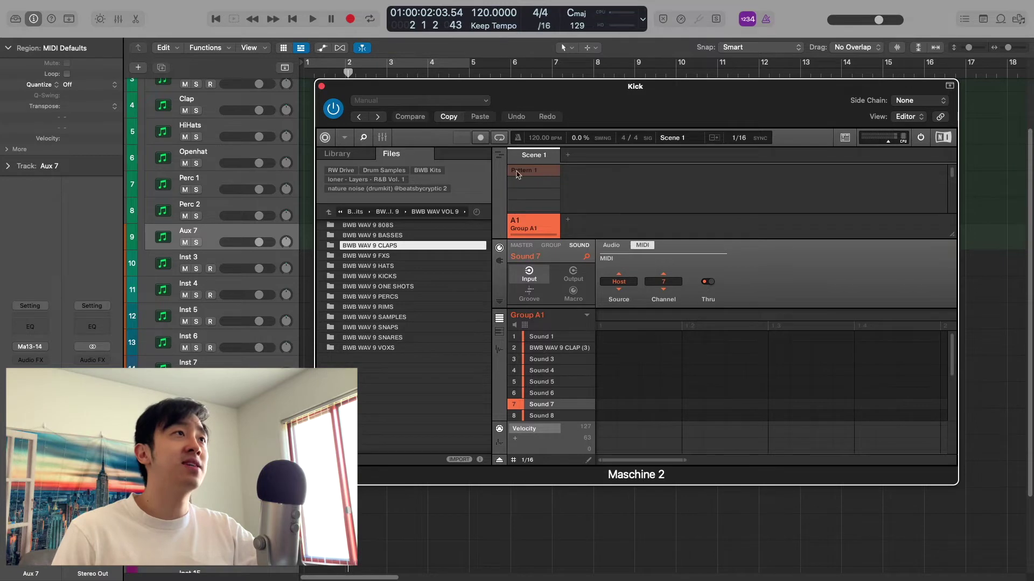
Route Maschine's Sound 7 output to Ext. 7 in the Maschine mixer view.
{"action": "left_click", "coordinate": [384, 137]}
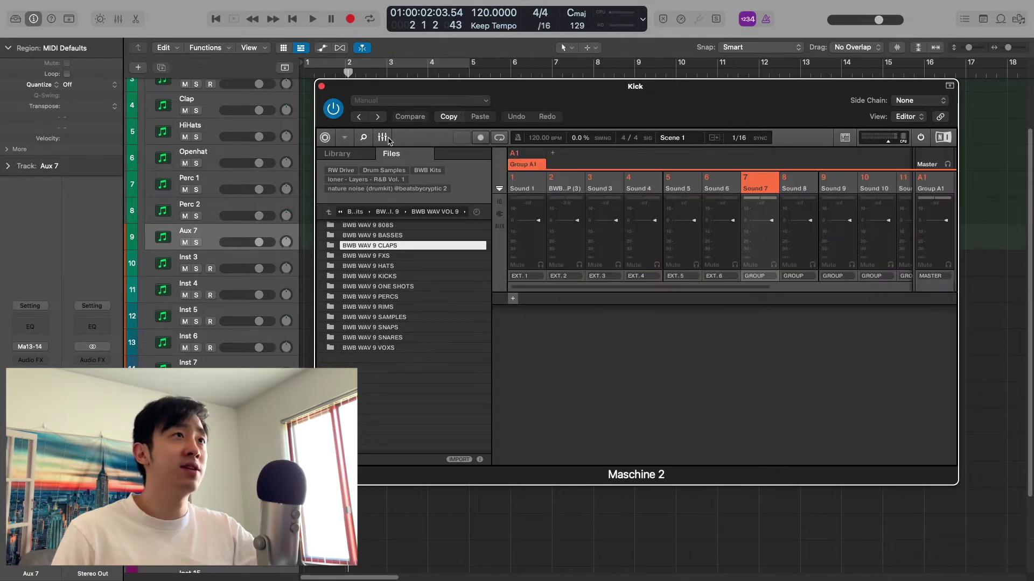
{"action": "left_click", "coordinate": [761, 277]}
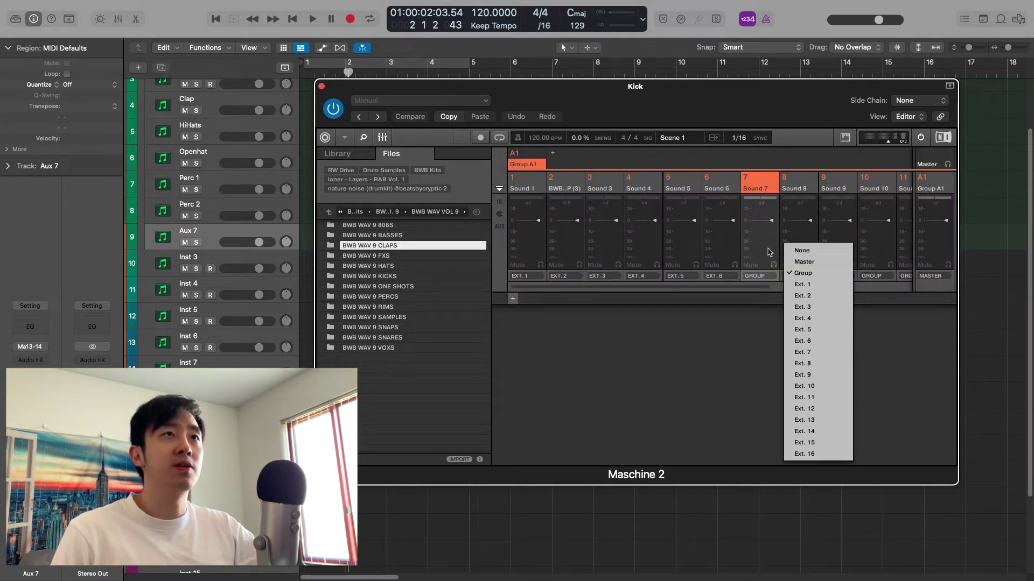
{"action": "left_click", "coordinate": [817, 351]}
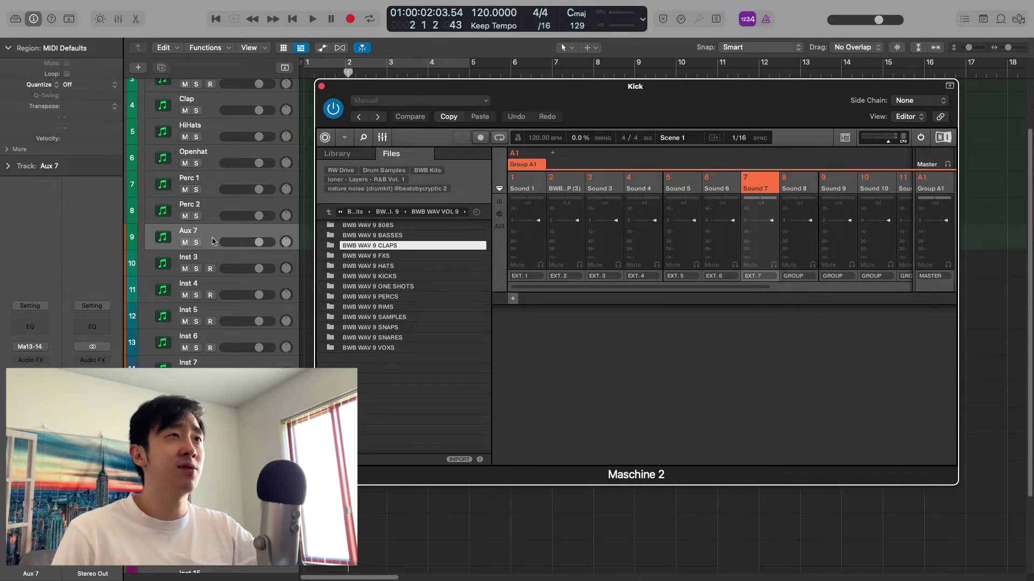
{"action": "left_click", "coordinate": [389, 138]}
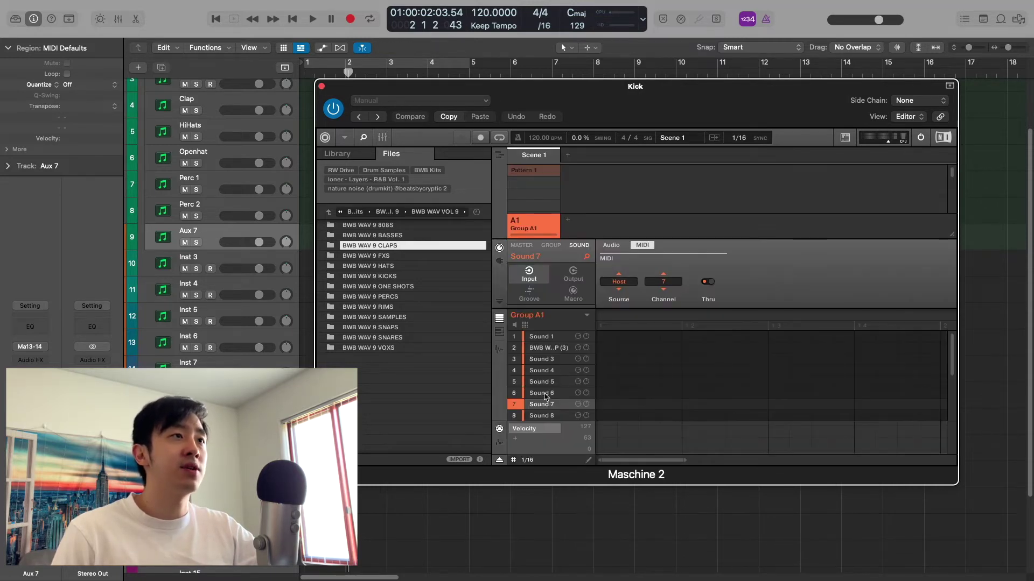
Load CLAP (3).wav from the CLAPS folder into Sound 7 and recheck its routing.
{"action": "double_click", "coordinate": [381, 245]}
{"action": "left_click_drag", "start_coordinate": [381, 246], "coordinate": [542, 404]}
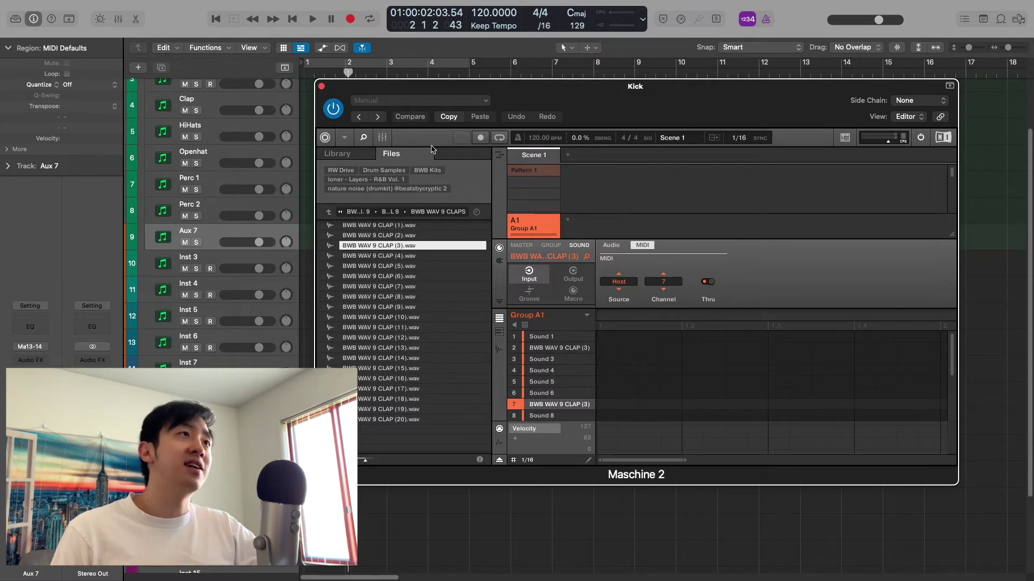
{"action": "left_click", "coordinate": [383, 137]}
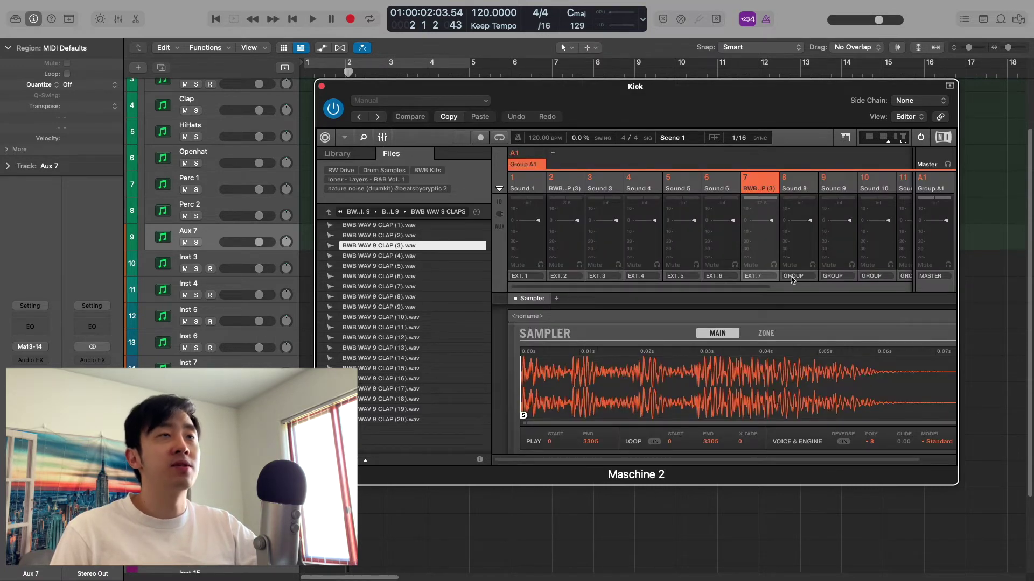
{"action": "key", "text": "super+m"}
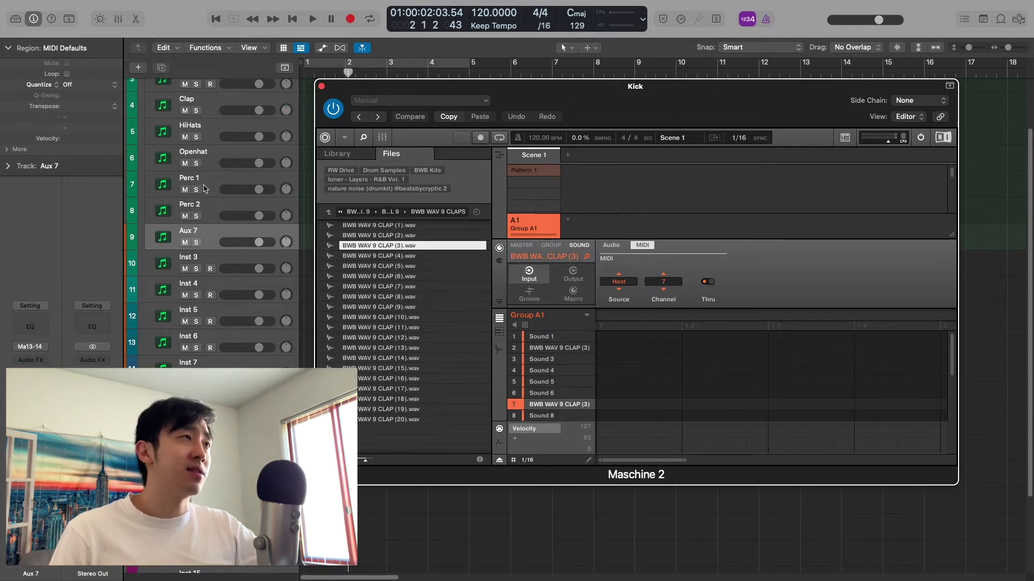
Delete the Perc 2 and Aux 7 tracks and show the mixer below the tracks.
{"action": "scroll", "coordinate": [215, 210], "scroll_direction": "up", "scroll_amount": 2}
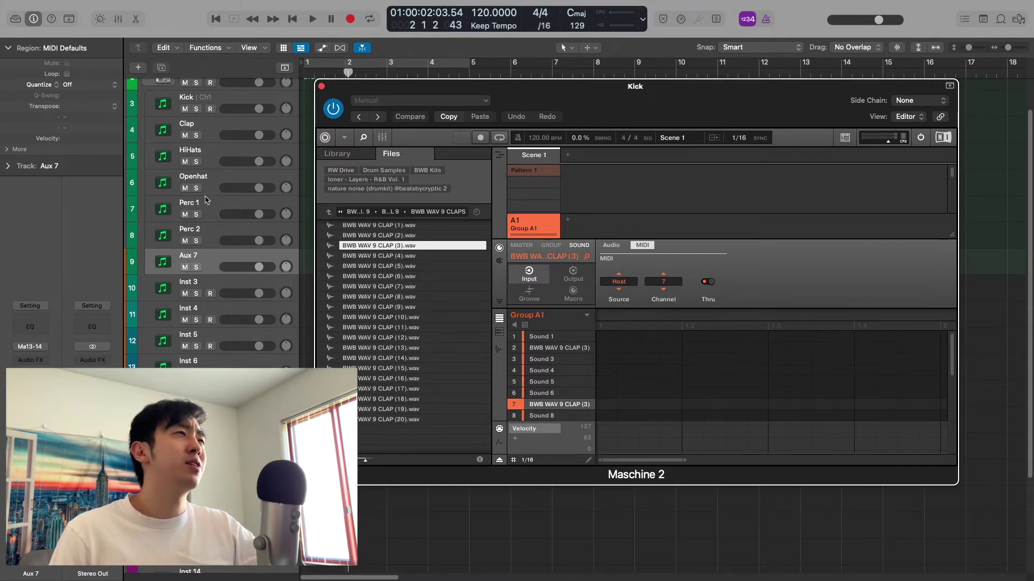
{"action": "left_click", "coordinate": [223, 236]}
{"action": "key", "text": "super+BackSpace"}
{"action": "key", "text": "super+BackSpace"}
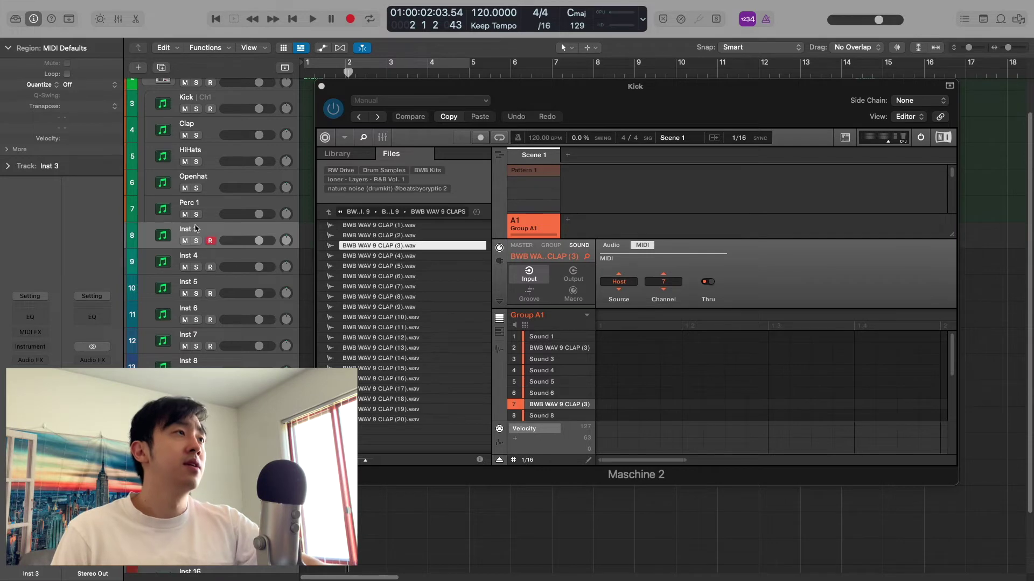
{"action": "left_click", "coordinate": [118, 19]}
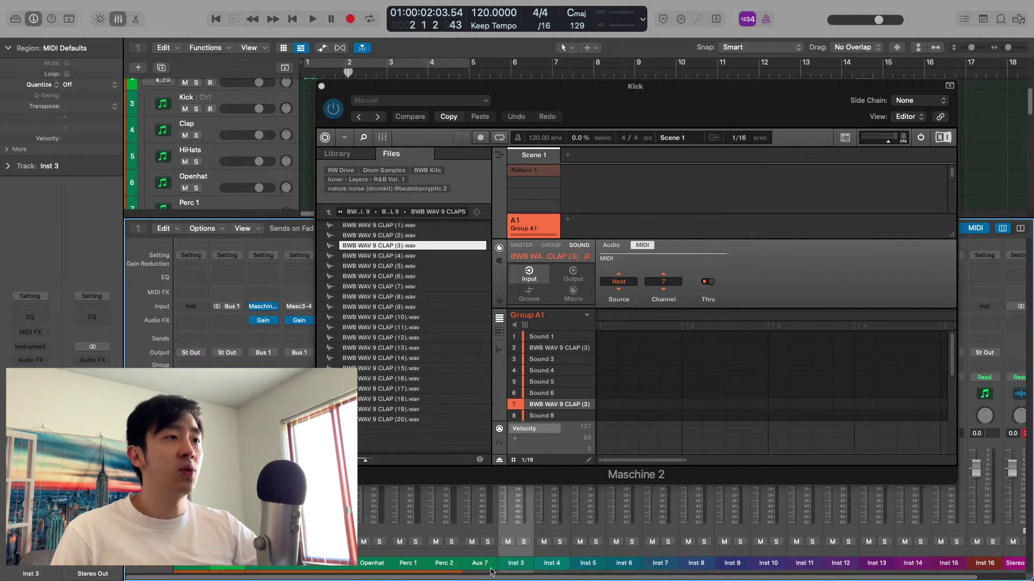
Close Maschine 2, select the Maschine output strips, and inspect the Kick strip's Gain plug-in (0.0 dB).
{"action": "left_click", "coordinate": [322, 86]}
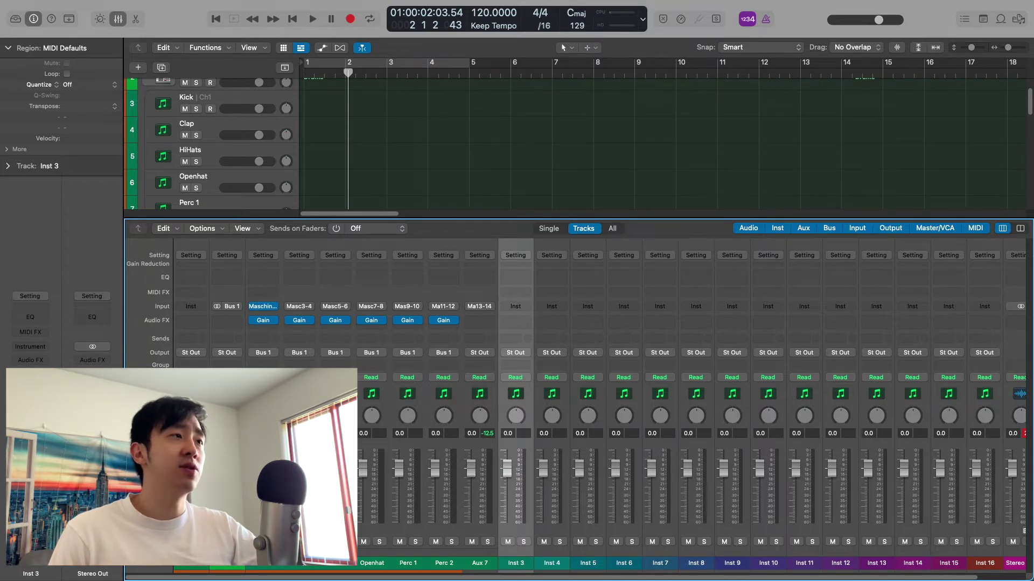
{"action": "left_click", "coordinate": [265, 331]}
{"action": "left_click", "coordinate": [458, 401], "text": "shift"}
{"action": "left_click", "coordinate": [456, 321]}
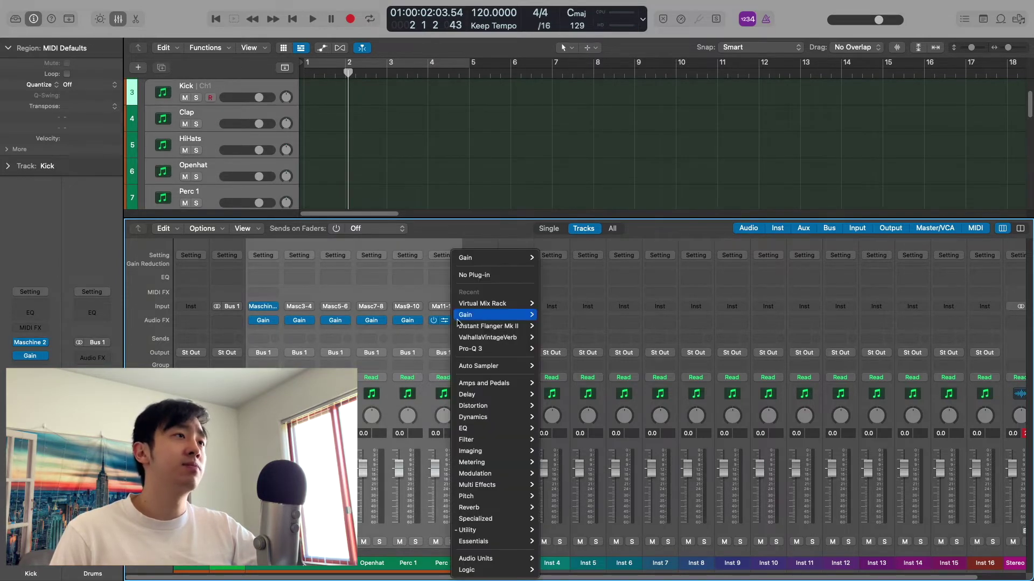
{"action": "left_click", "coordinate": [432, 403]}
{"action": "left_click", "coordinate": [264, 377]}
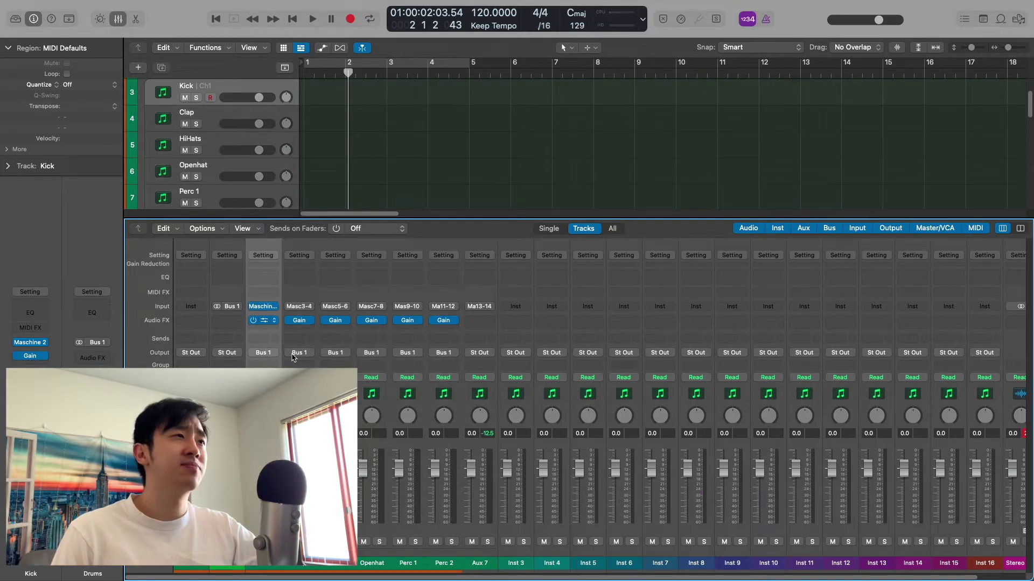
{"action": "left_click", "coordinate": [265, 321]}
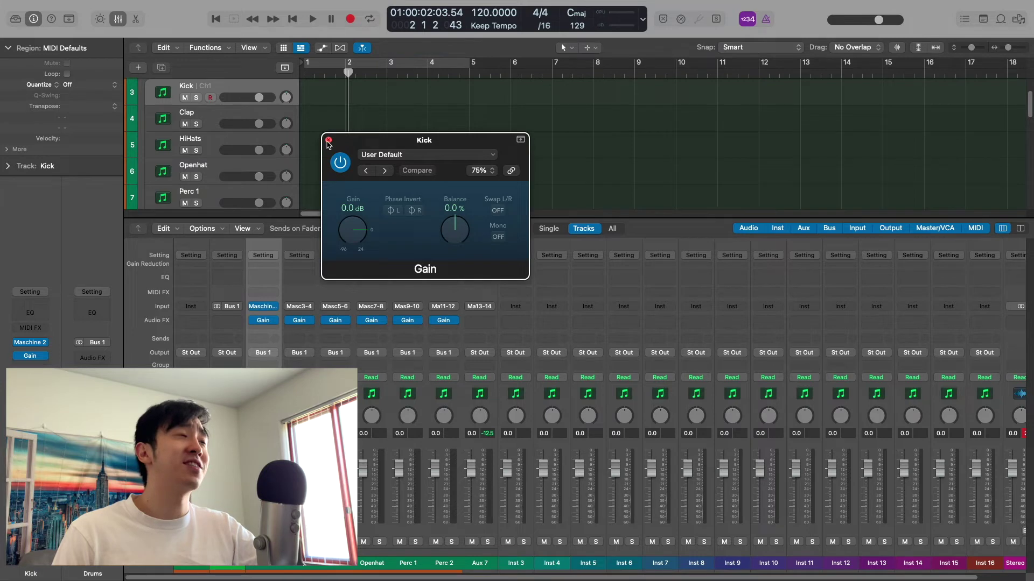
{"action": "left_click", "coordinate": [328, 141]}
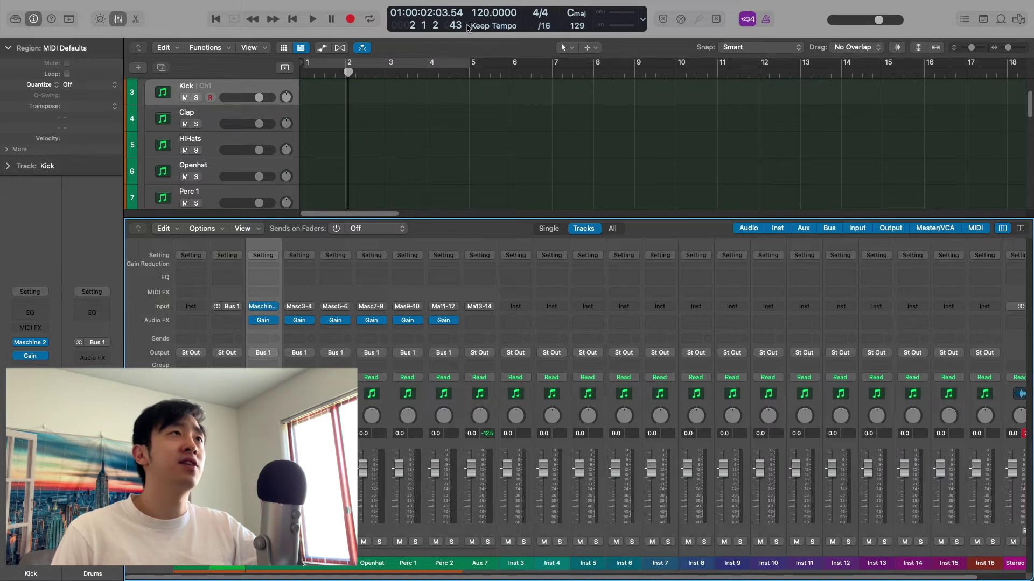
{"action": "right_click", "coordinate": [553, 23]}
{"action": "left_click", "coordinate": [611, 27]}
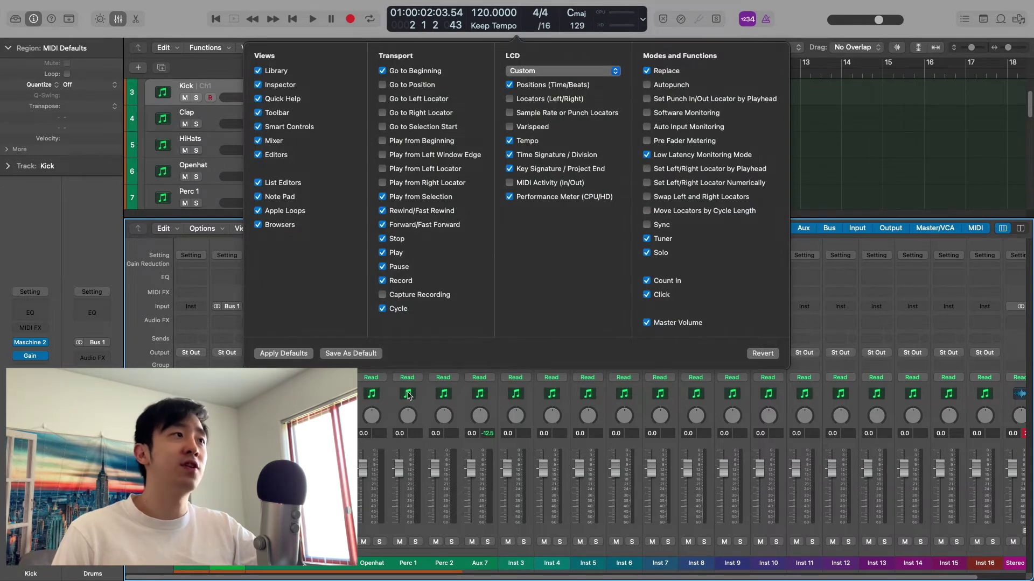
{"action": "key", "text": "Escape"}
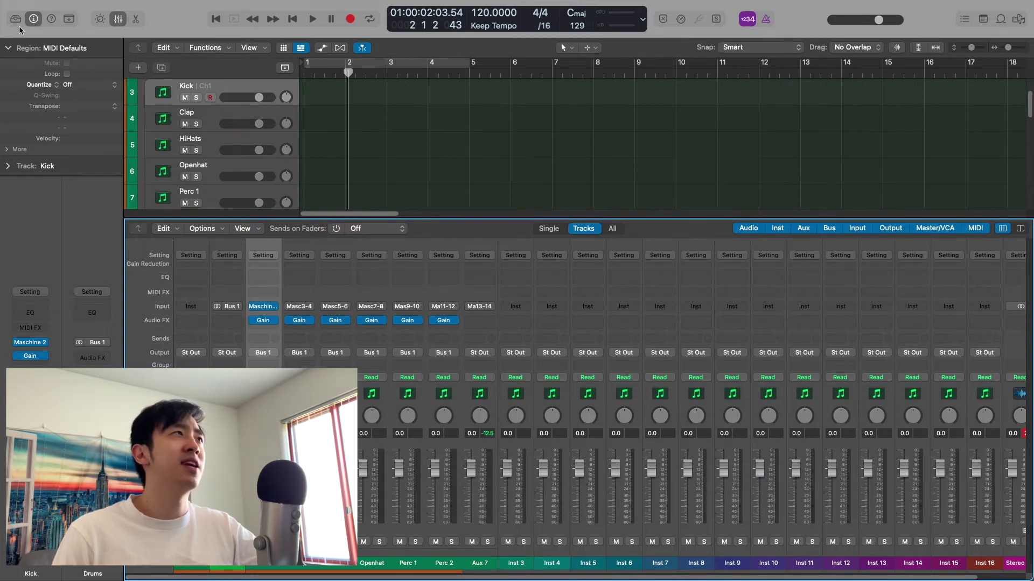
Show the toolbar row with Split by Playhead and Bounce Regions, then hide it.
{"action": "left_click", "coordinate": [69, 19]}
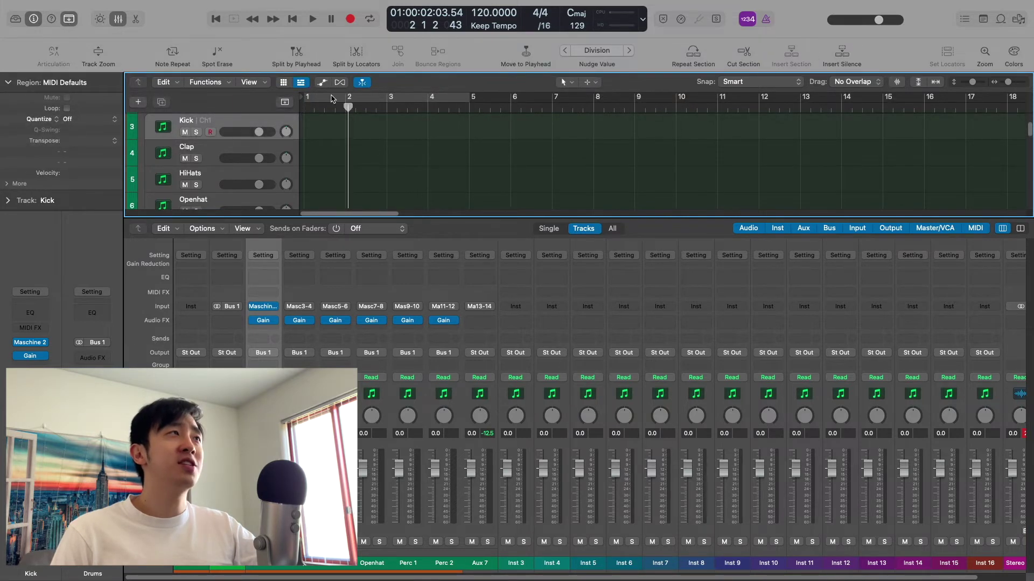
{"action": "left_click", "coordinate": [69, 20]}
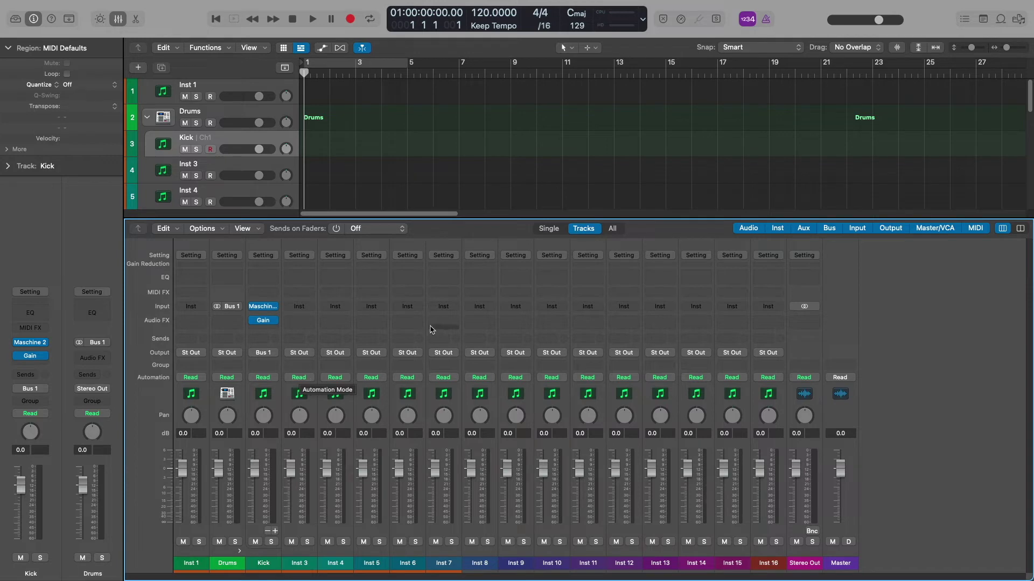
Load Maschine 2 Multi-Output (16xStereo) on the Kick strip and add aux strips for outputs 3-4 and 5-6.
{"action": "left_click", "coordinate": [273, 310]}
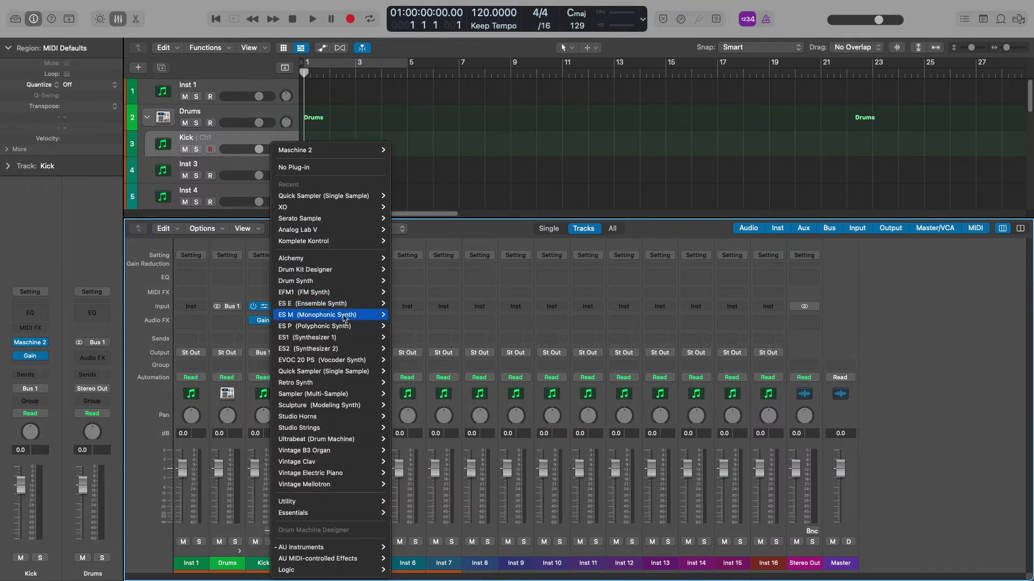
{"action": "mouse_move", "coordinate": [339, 146]}
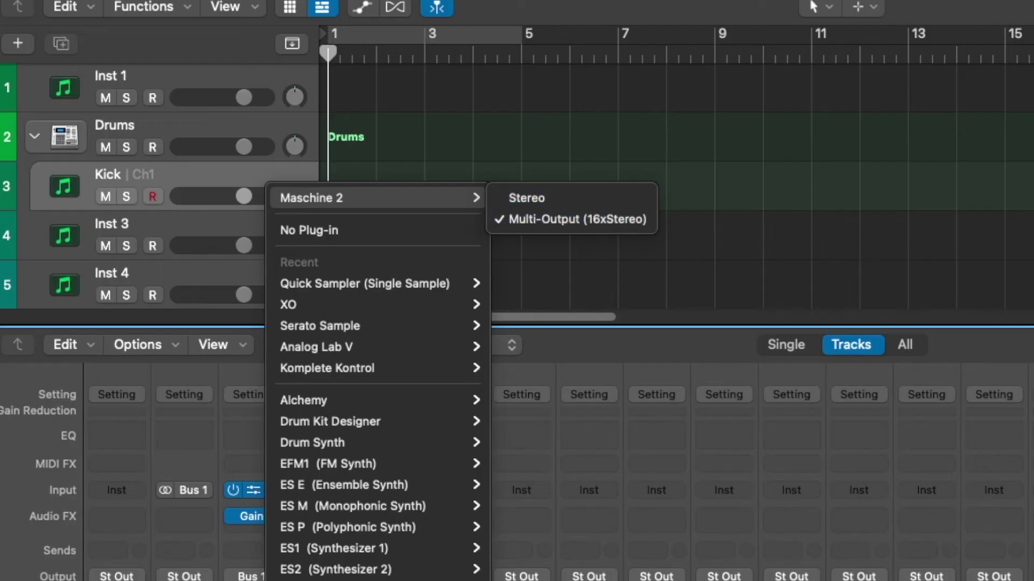
{"action": "left_click", "coordinate": [576, 220]}
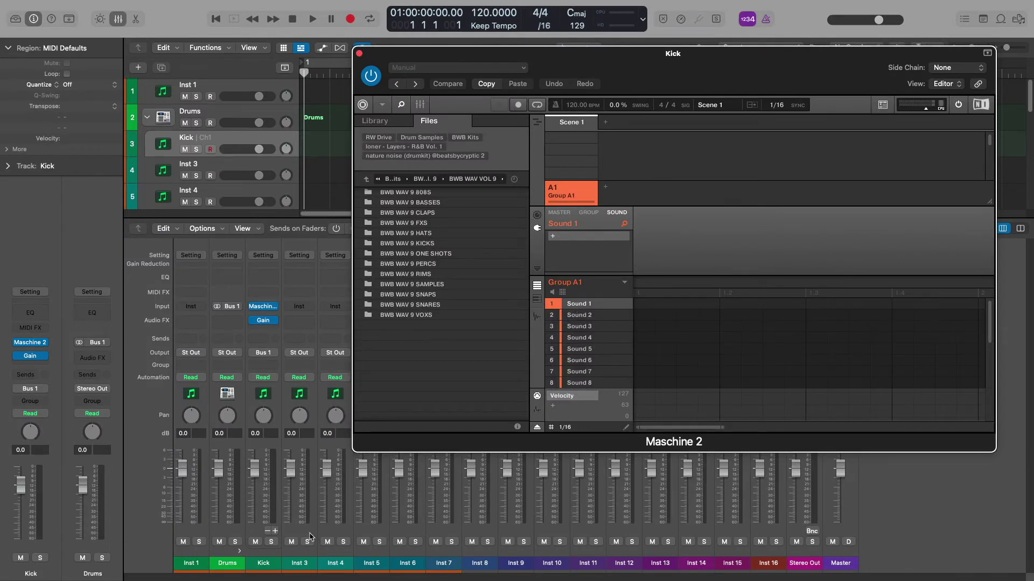
{"action": "left_click", "coordinate": [275, 531]}
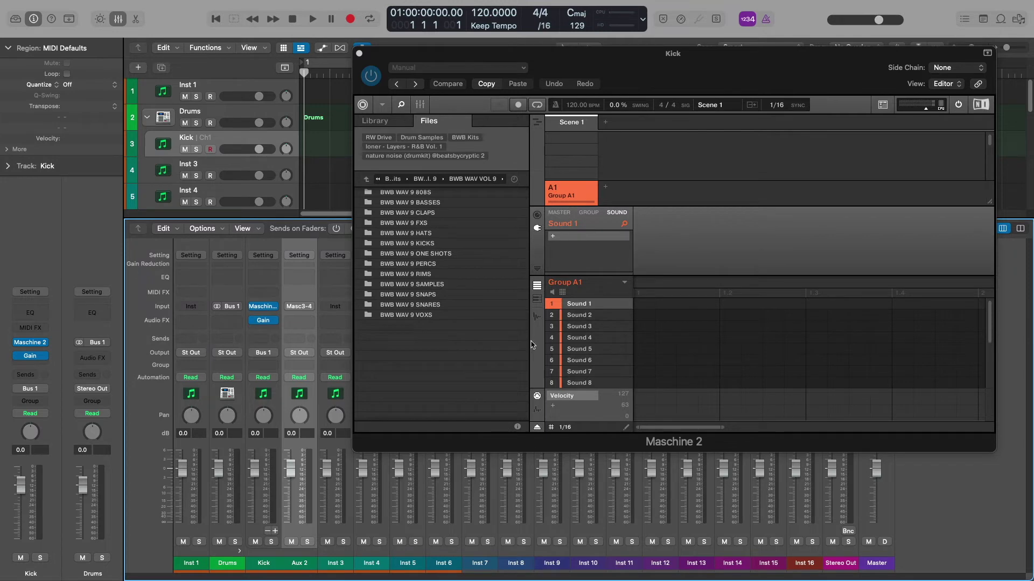
{"action": "left_click", "coordinate": [274, 532]}
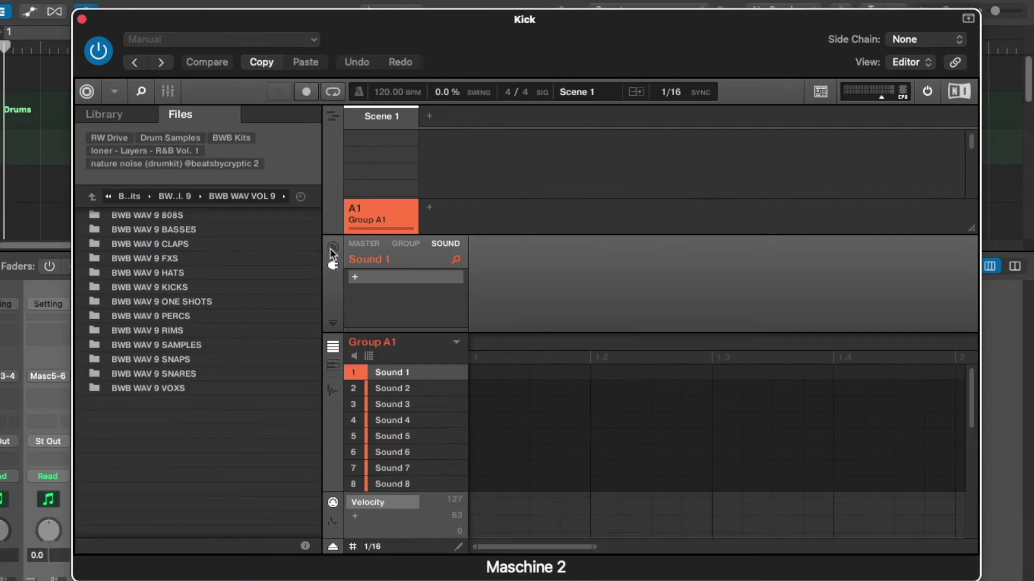
Check the MIDI input channels of Sounds 1, 2, 5 and 6 in Maschine's Input settings.
{"action": "left_click", "coordinate": [536, 215]}
{"action": "left_click", "coordinate": [387, 388]}
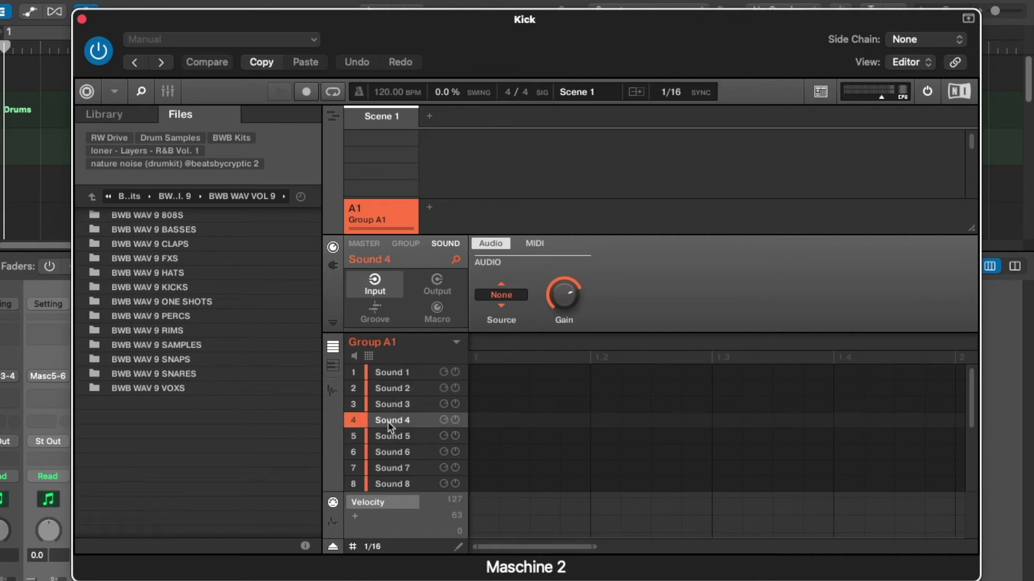
{"action": "left_click", "coordinate": [387, 372]}
{"action": "left_click", "coordinate": [527, 244]}
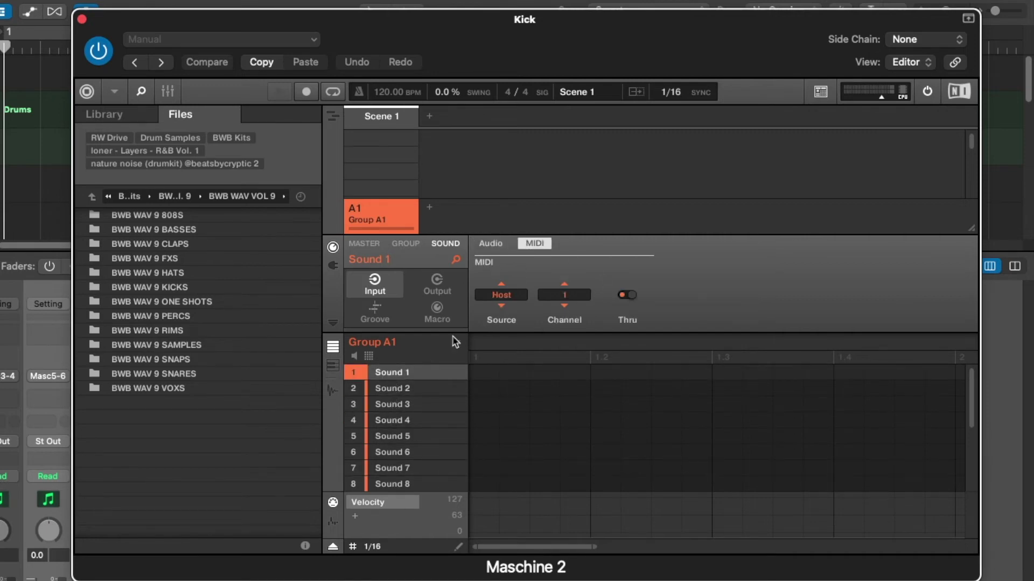
{"action": "left_click", "coordinate": [393, 437]}
{"action": "key", "text": "Down"}
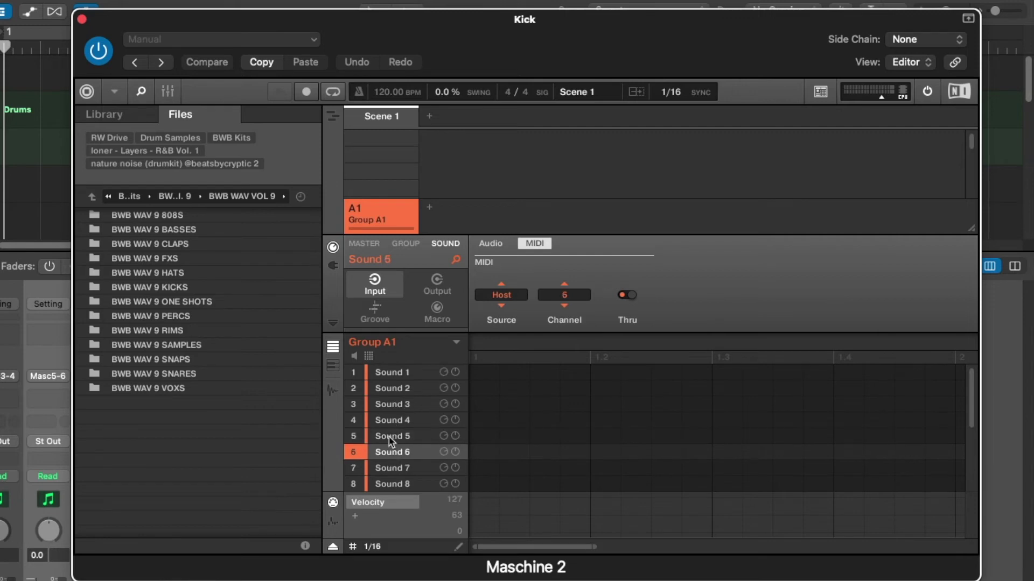
Verify Sounds 1–5 each use their own channel, then show Maschine's mixer with outputs EXT. 1–6.
{"action": "left_click", "coordinate": [395, 372]}
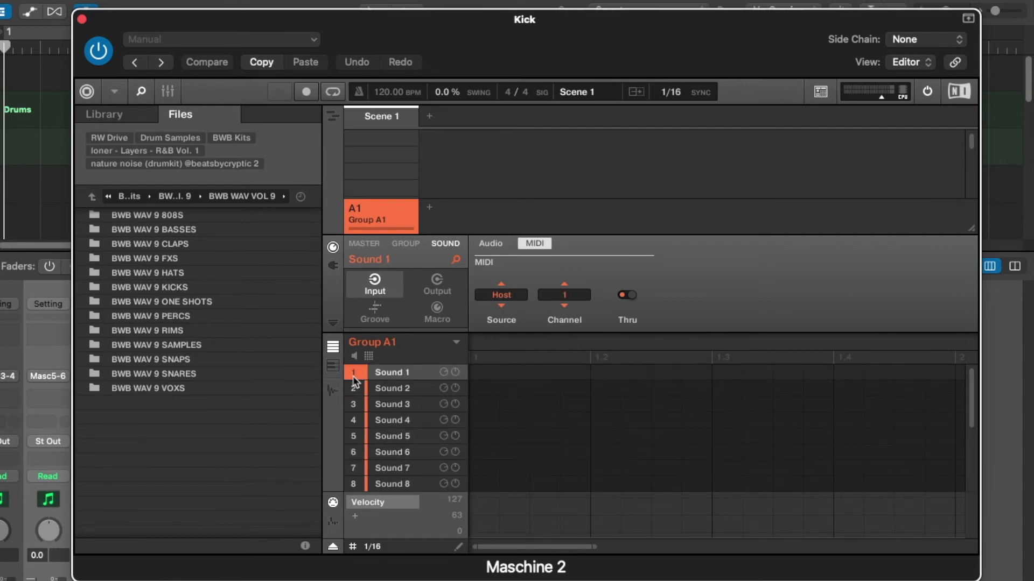
{"action": "left_click", "coordinate": [405, 389]}
{"action": "left_click", "coordinate": [385, 406]}
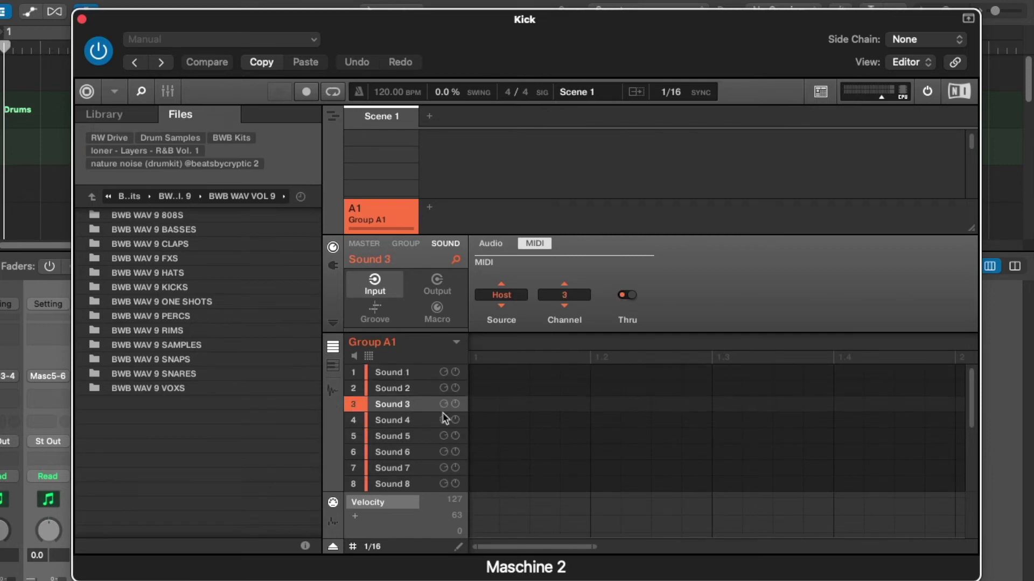
{"action": "left_click", "coordinate": [425, 420]}
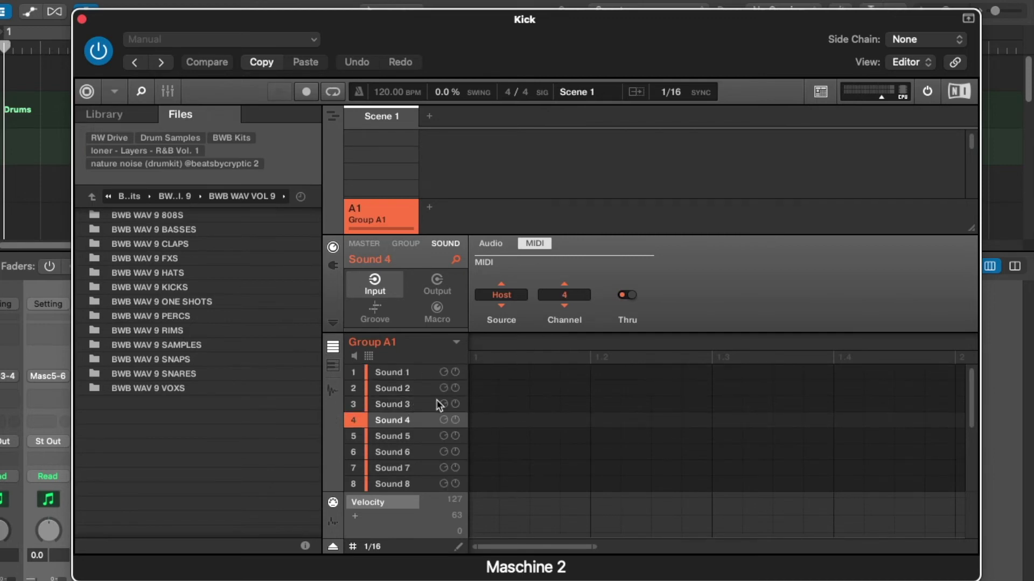
{"action": "left_click", "coordinate": [426, 436]}
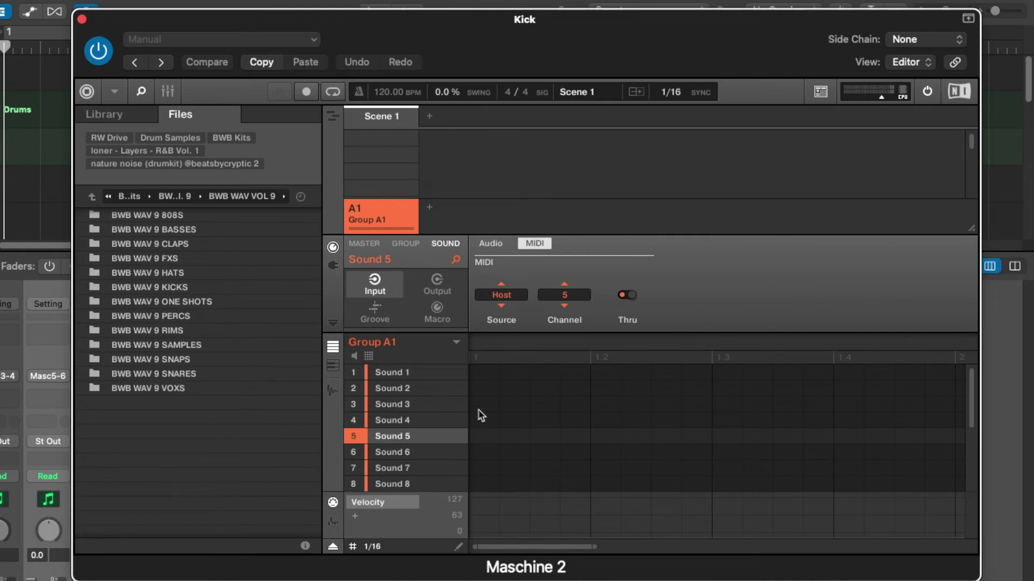
{"action": "left_click", "coordinate": [168, 91]}
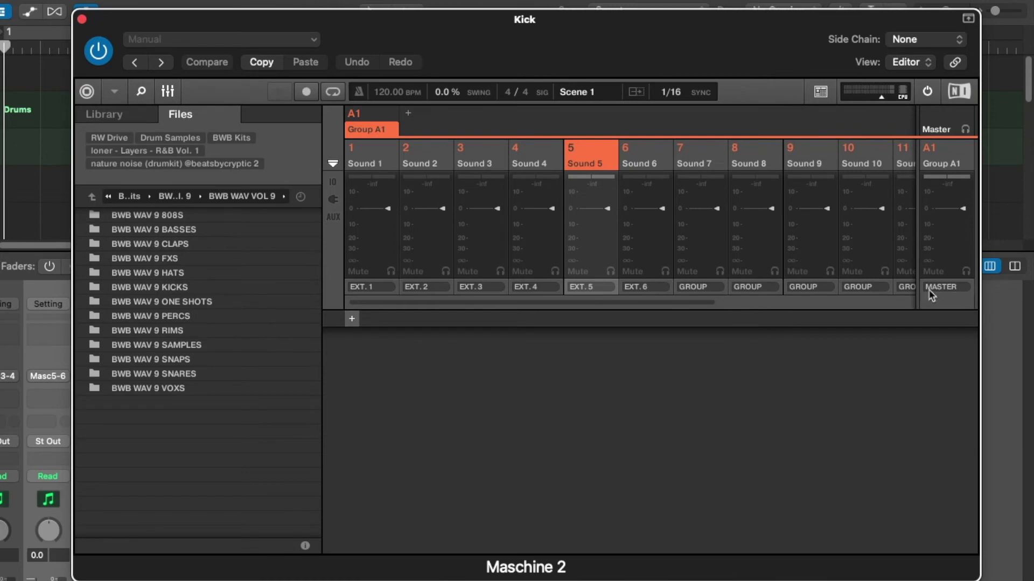
Close Maschine's mixer, hide Logic's mixer, and place a Sound 2 hit at beat 1.3 in Pattern 1.
{"action": "left_click", "coordinate": [166, 88]}
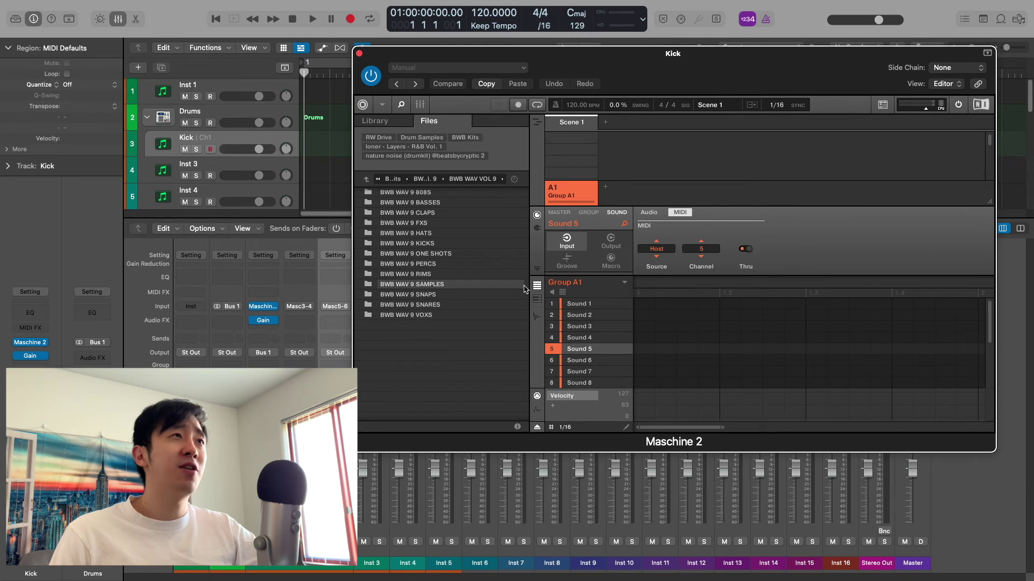
{"action": "key", "text": "x"}
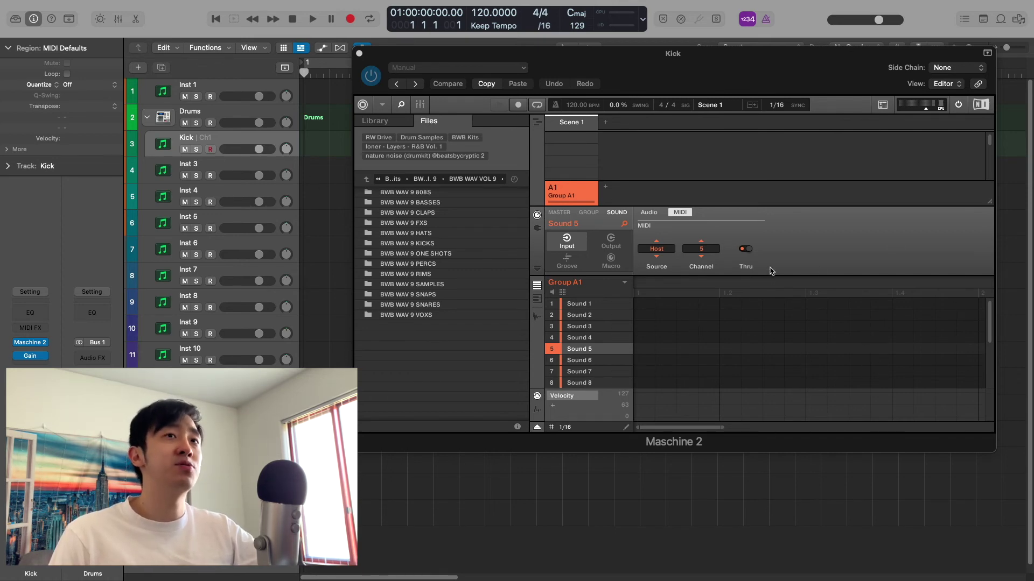
{"action": "left_click", "coordinate": [579, 303]}
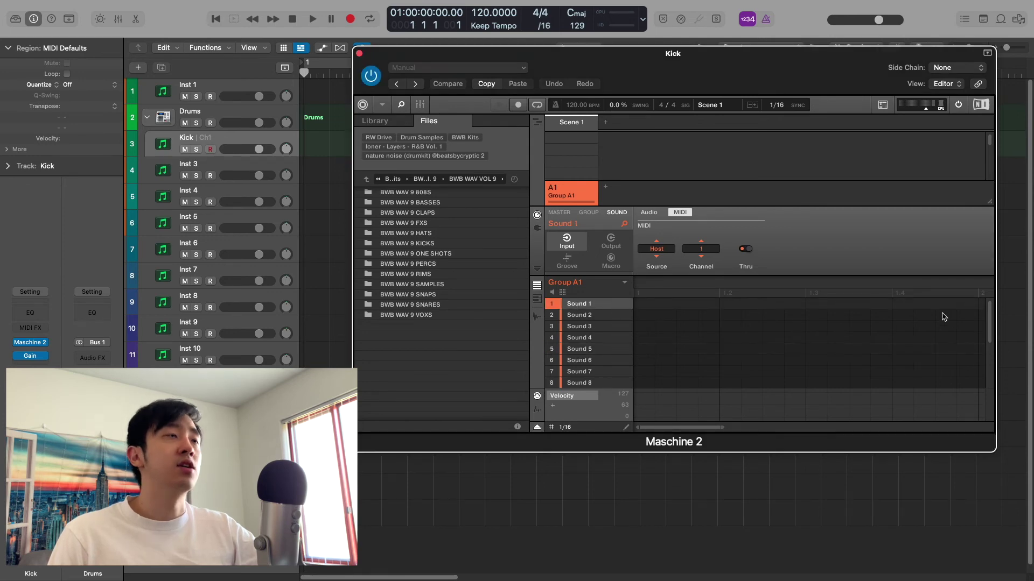
{"action": "left_click", "coordinate": [817, 317]}
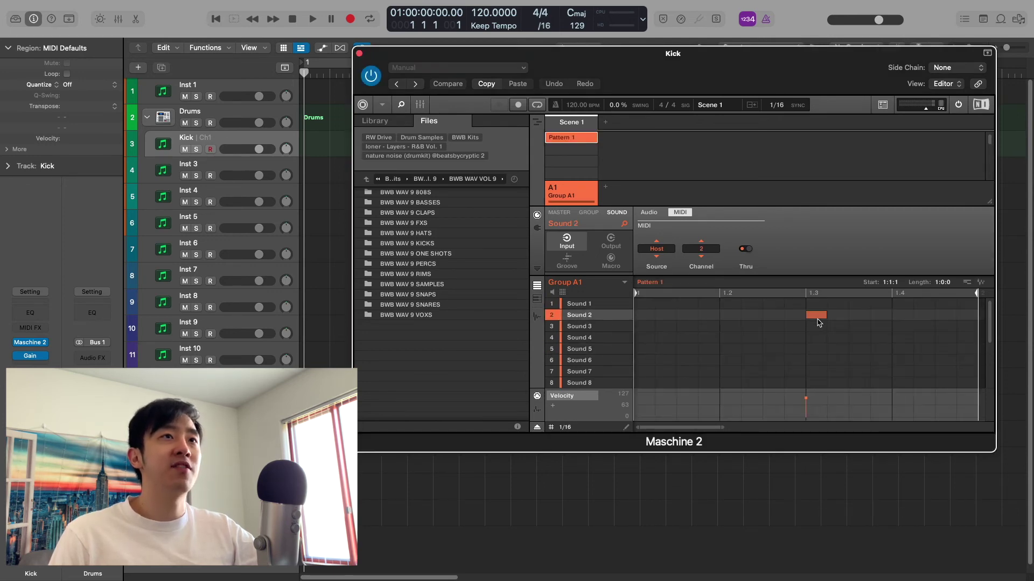